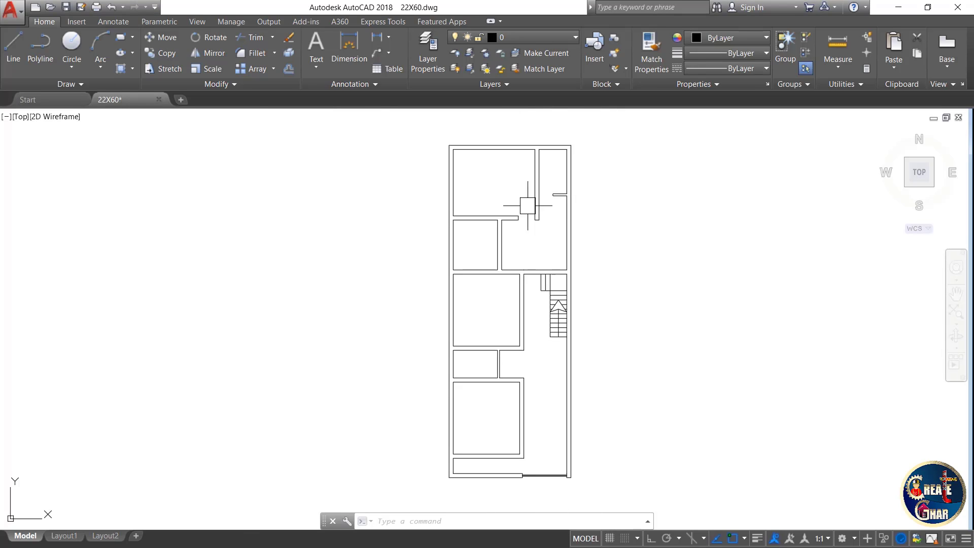
Mark up the staircase with the letters L and U and a vertical line.
{"action": "scroll", "coordinate": [626, 379], "scroll_direction": "up", "scroll_amount": 2}
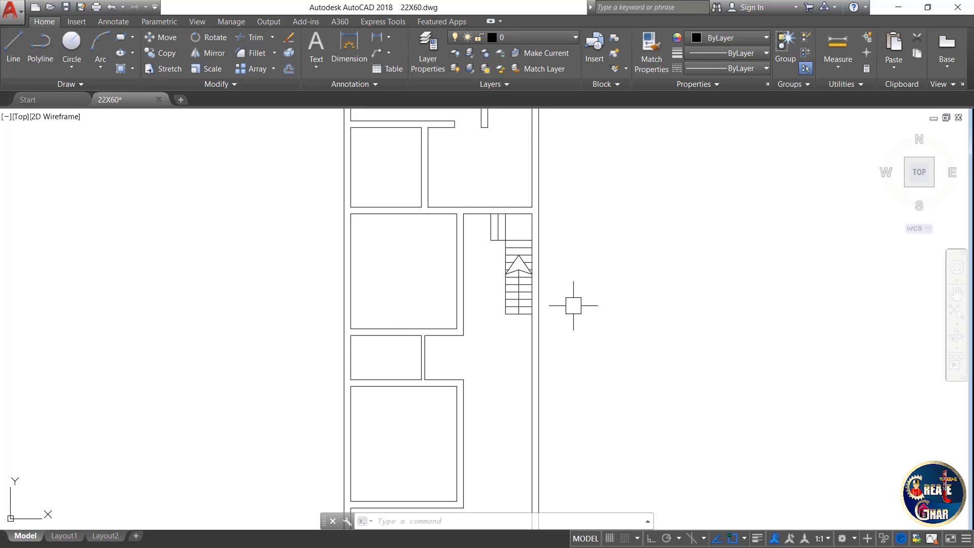
{"action": "left_click_drag", "start_coordinate": [577, 251], "coordinate": [570, 234]}
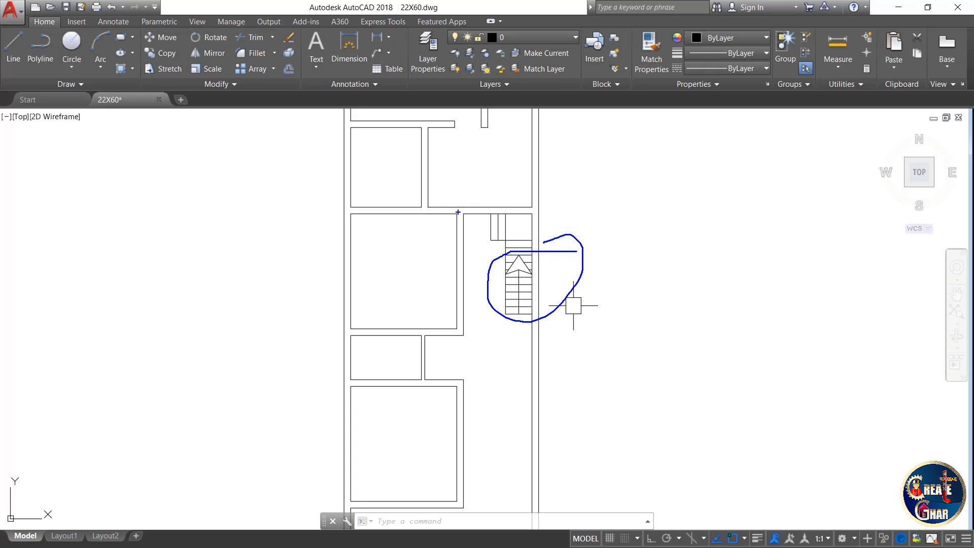
{"action": "key", "text": "Escape"}
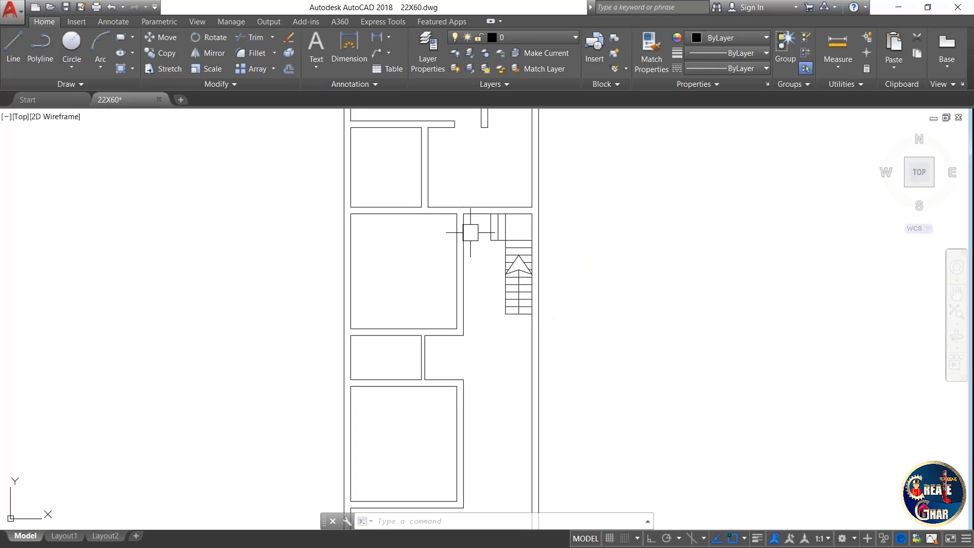
{"action": "scroll", "coordinate": [467, 230], "scroll_direction": "down", "scroll_amount": 2}
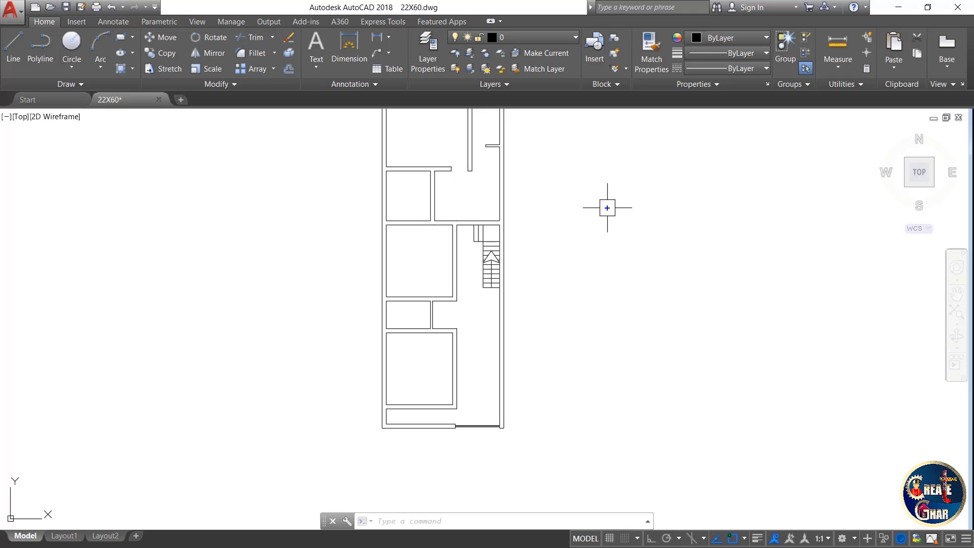
{"action": "left_click_drag", "start_coordinate": [563, 269], "coordinate": [629, 322]}
{"action": "mouse_move", "coordinate": [649, 261]}
{"action": "left_mouse_down"}
{"action": "mouse_move", "coordinate": [688, 261]}
{"action": "mouse_move", "coordinate": [759, 289]}
{"action": "left_mouse_up"}
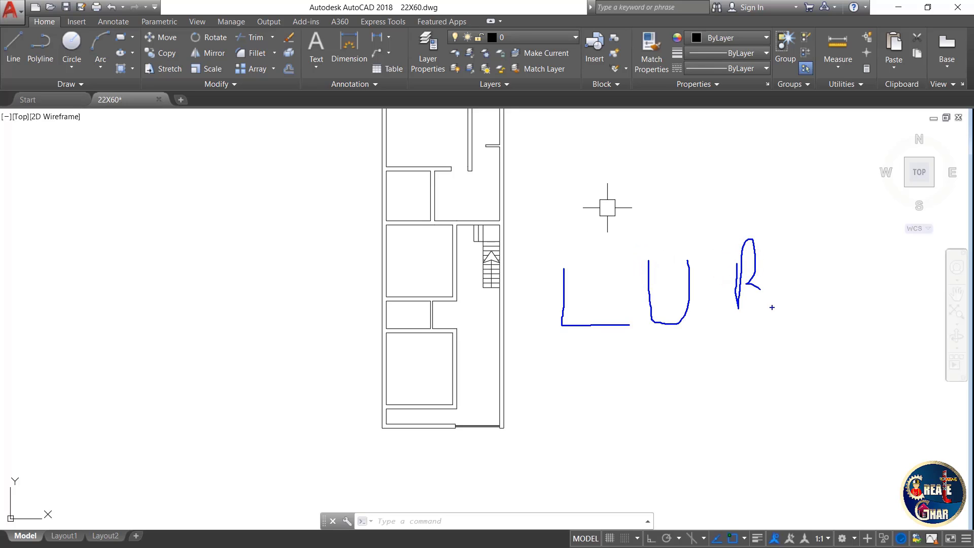
{"action": "left_click_drag", "start_coordinate": [722, 347], "coordinate": [721, 428]}
{"action": "key", "text": "Escape"}
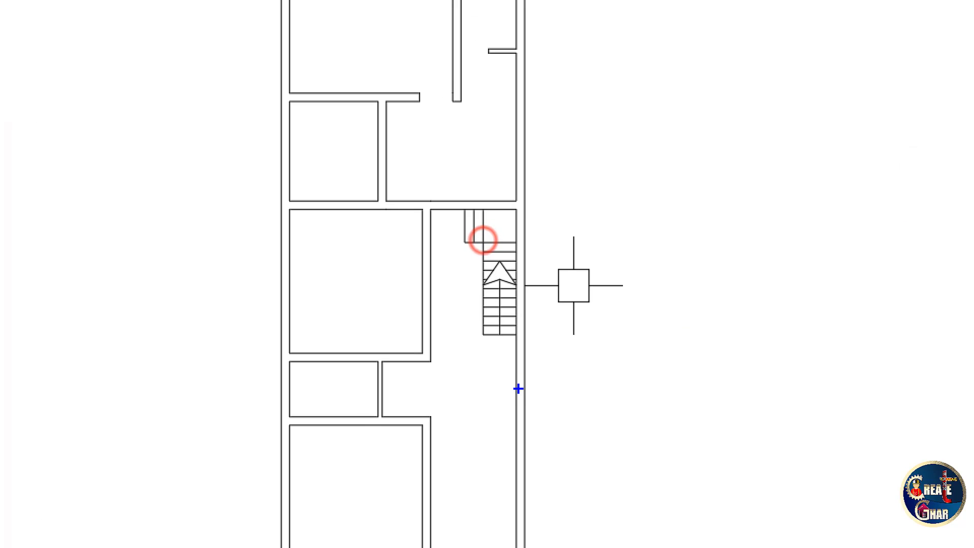
Trace the climb up the stairs and the return flight turning back down.
{"action": "left_click_drag", "start_coordinate": [506, 348], "coordinate": [495, 178]}
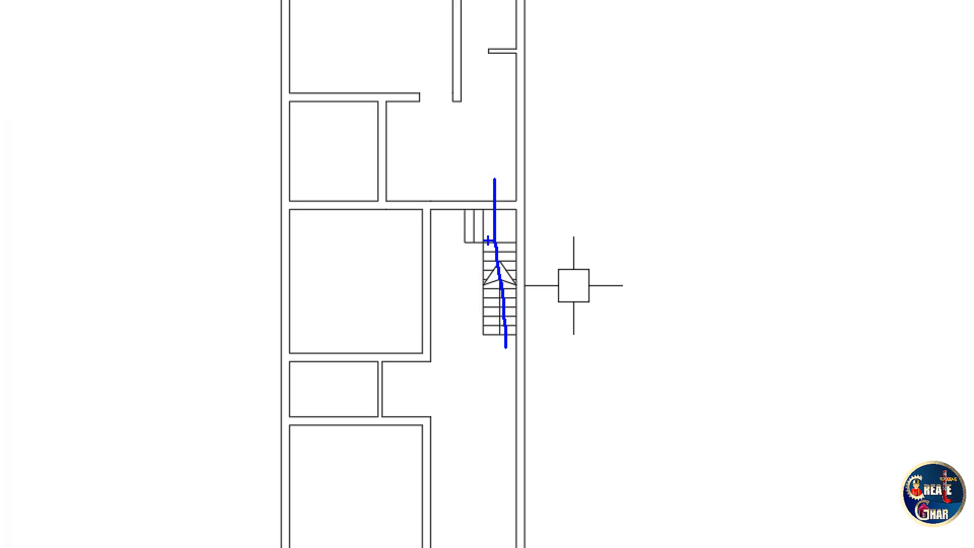
{"action": "left_click_drag", "start_coordinate": [500, 230], "coordinate": [505, 281]}
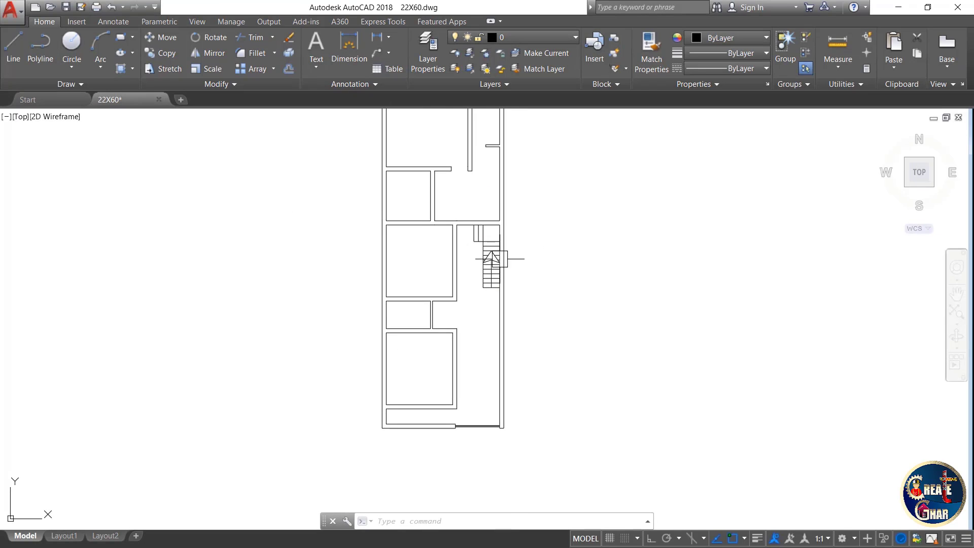
{"action": "scroll", "coordinate": [491, 258], "scroll_direction": "up", "scroll_amount": 2}
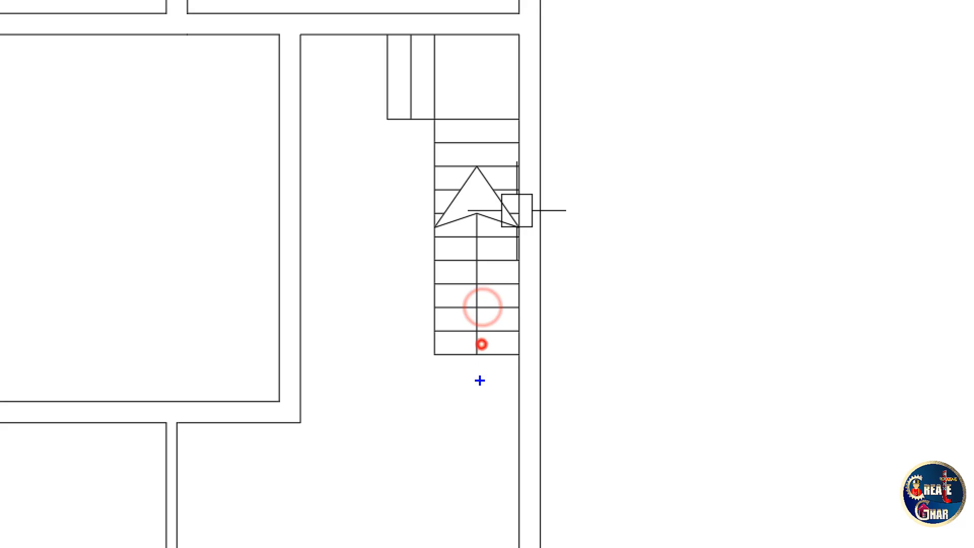
{"action": "mouse_move", "coordinate": [480, 381]}
{"action": "left_mouse_down"}
{"action": "mouse_move", "coordinate": [481, 70]}
{"action": "mouse_move", "coordinate": [449, 107]}
{"action": "mouse_move", "coordinate": [516, 91]}
{"action": "left_mouse_up"}
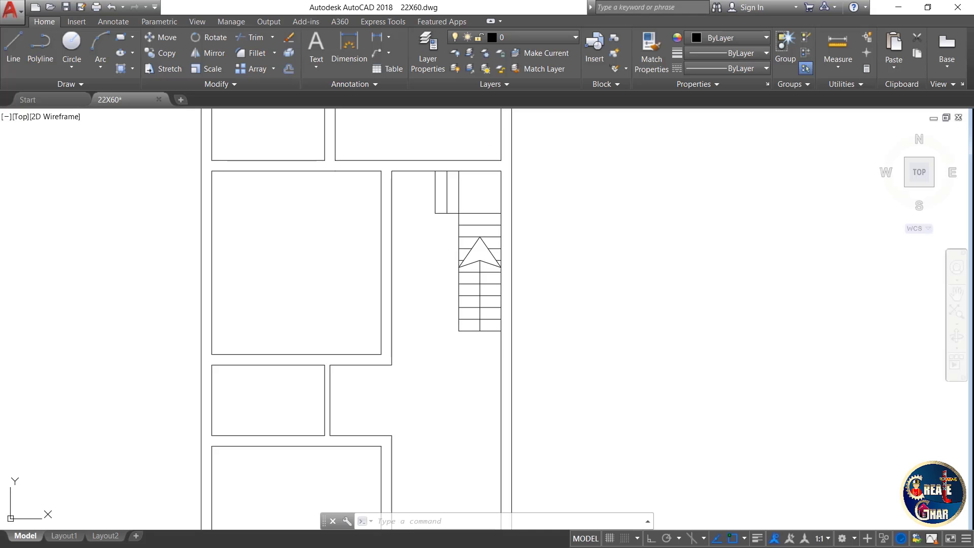
{"action": "mouse_move", "coordinate": [481, 451]}
{"action": "left_mouse_down"}
{"action": "mouse_move", "coordinate": [471, 148]}
{"action": "mouse_move", "coordinate": [350, 163]}
{"action": "mouse_move", "coordinate": [343, 364]}
{"action": "left_mouse_up"}
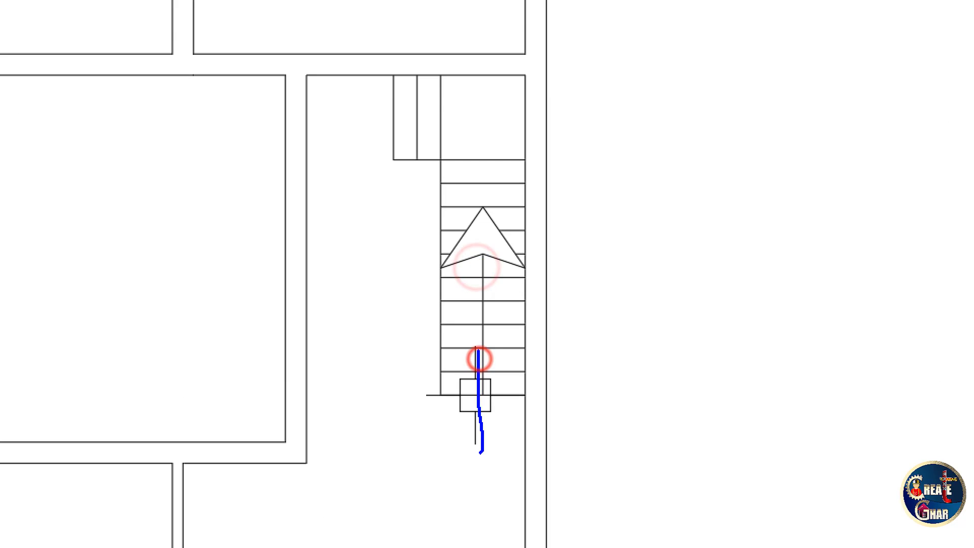
{"action": "mouse_move", "coordinate": [309, 332]}
{"action": "left_mouse_down"}
{"action": "mouse_move", "coordinate": [330, 365]}
{"action": "mouse_move", "coordinate": [369, 373]}
{"action": "left_mouse_up"}
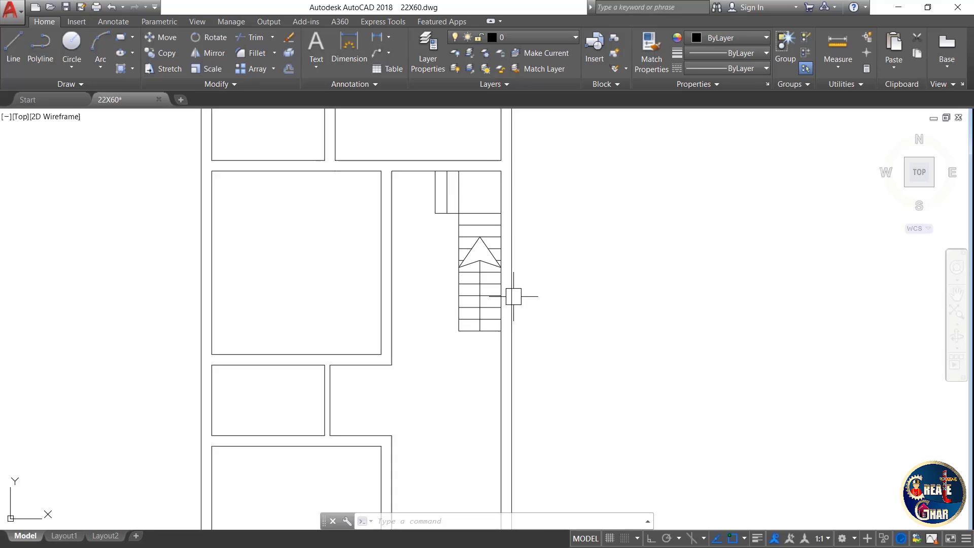
Write STORY HEIGHT = (GS - FF) = 10' in Notepad and begin a second line.
{"action": "scroll", "coordinate": [512, 297], "scroll_direction": "down", "scroll_amount": 2}
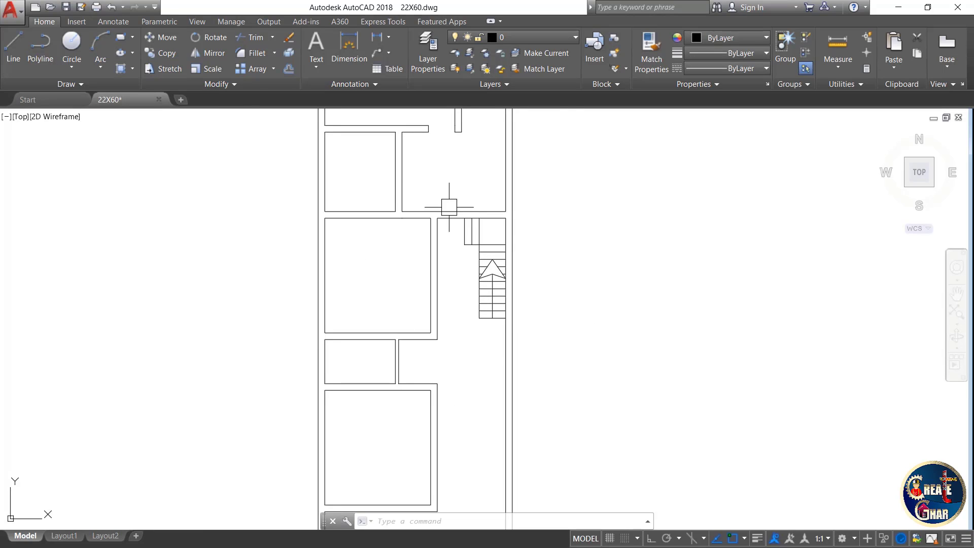
{"action": "scroll", "coordinate": [410, 187], "scroll_direction": "up", "scroll_amount": 2}
{"action": "scroll", "coordinate": [473, 255], "scroll_direction": "down", "scroll_amount": 3}
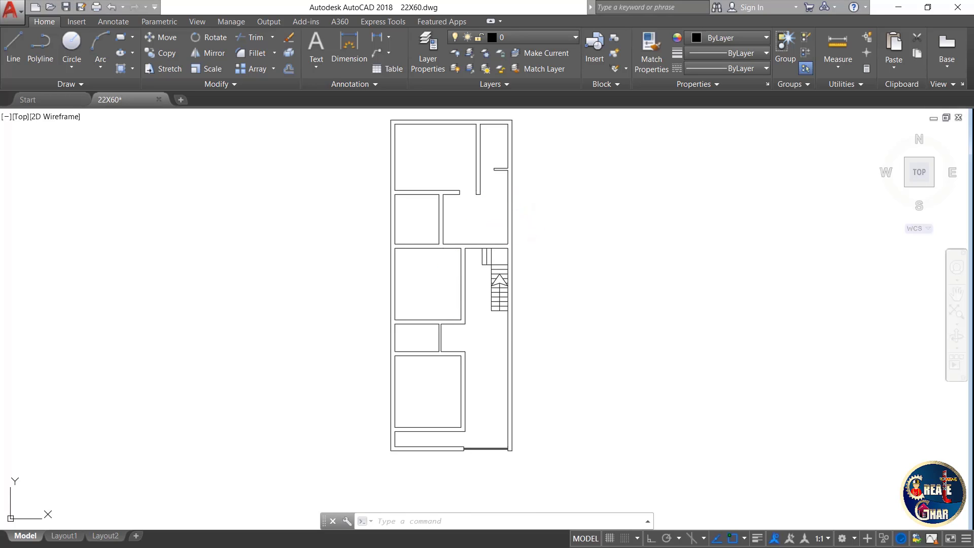
{"action": "scroll", "coordinate": [512, 270], "scroll_direction": "up", "scroll_amount": 2}
{"action": "scroll", "coordinate": [513, 271], "scroll_direction": "up", "scroll_amount": 2}
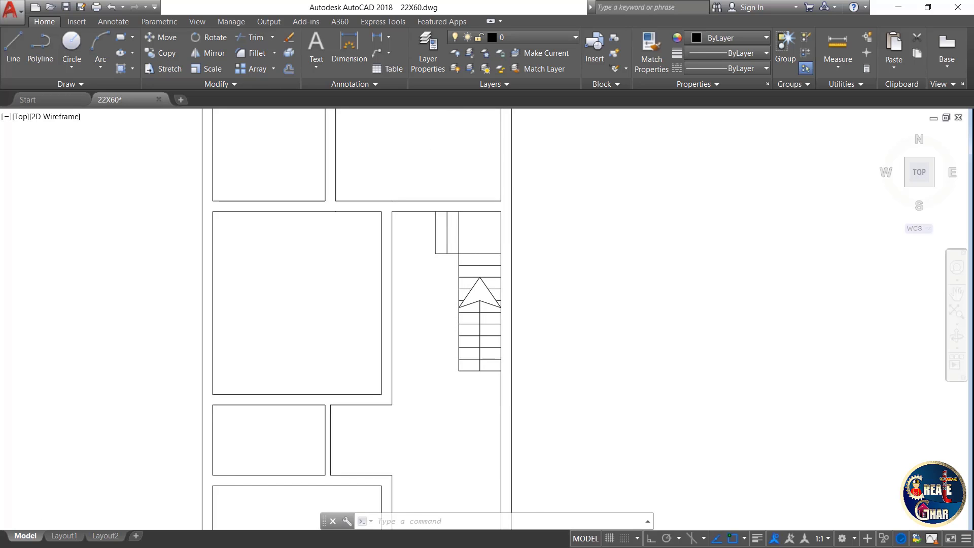
{"action": "scroll", "coordinate": [480, 367], "scroll_direction": "up", "scroll_amount": 2}
{"action": "scroll", "coordinate": [480, 367], "scroll_direction": "down", "scroll_amount": 2}
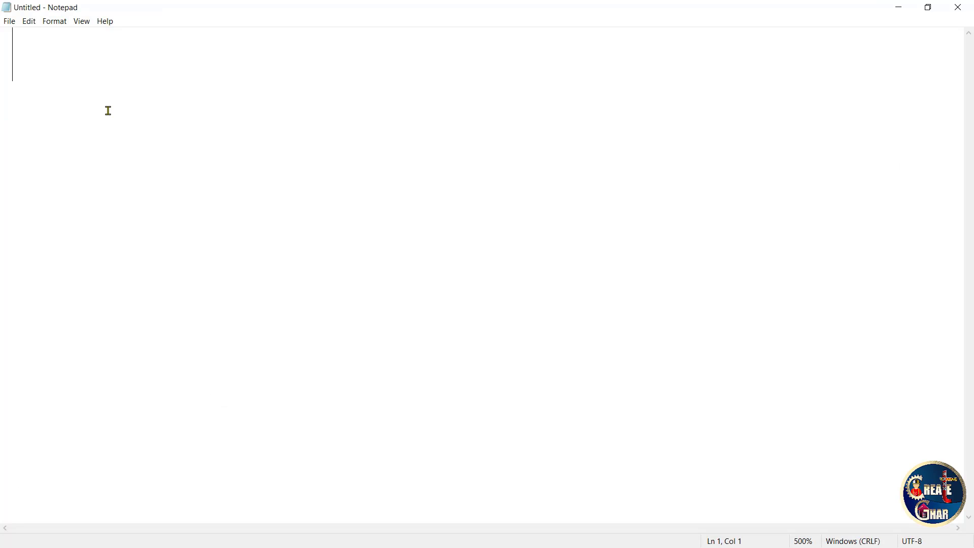
{"action": "type", "text": "STORY "}
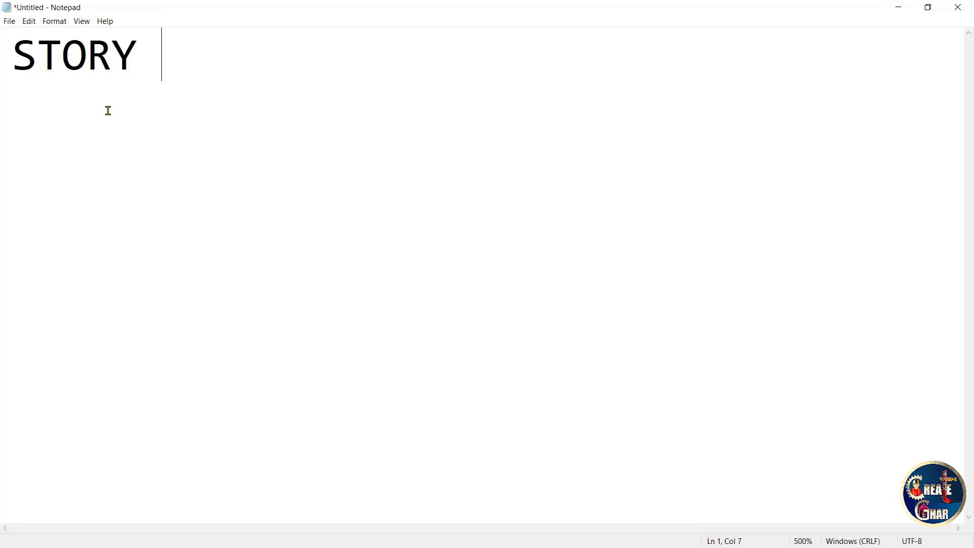
{"action": "type", "text": "HEIGHT"}
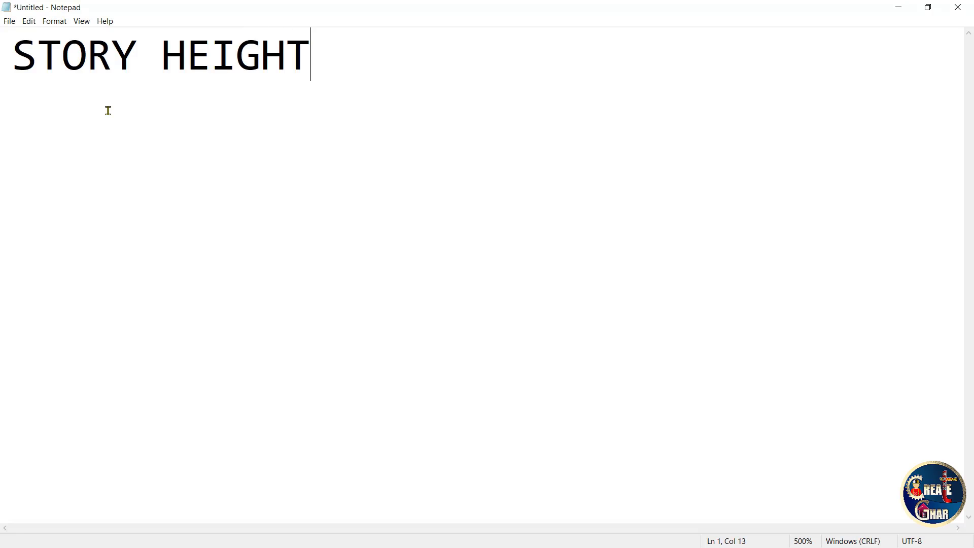
{"action": "type", "text": " = "}
{"action": "type", "text": "(GS - "}
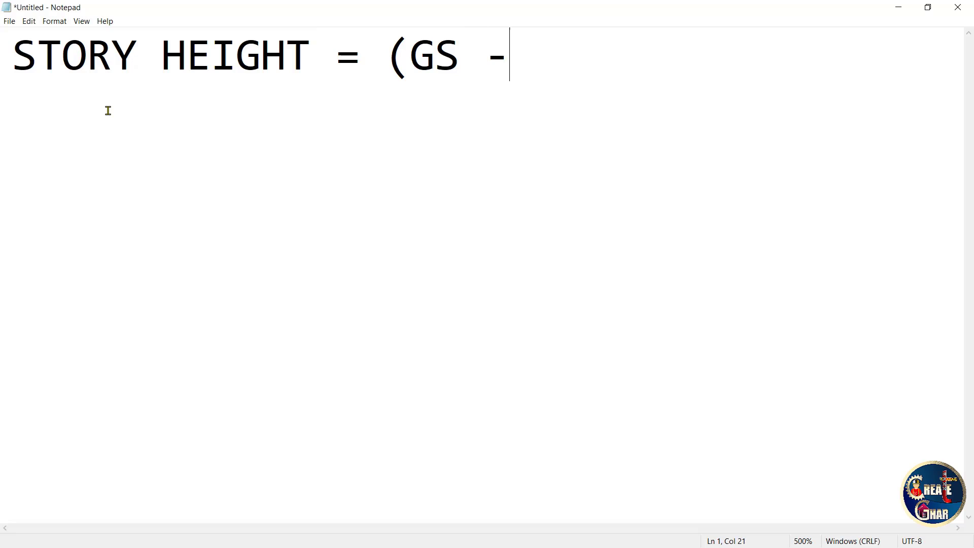
{"action": "type", "text": "FF)"}
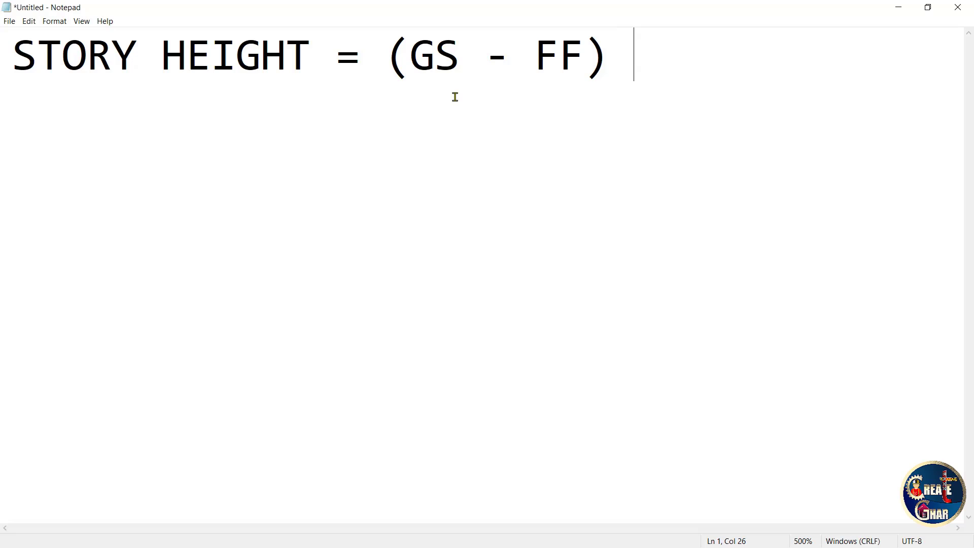
{"action": "type", "text": "= 10'"}
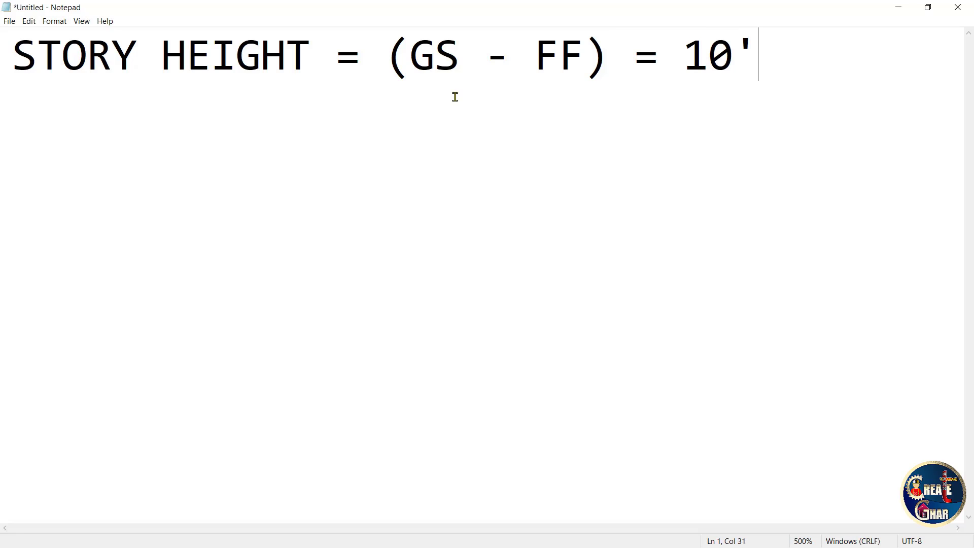
{"action": "key", "text": "Return"}
{"action": "left_click", "coordinate": [906, 5]}
Open the staircase photo and label one step's riser (R) and tread (T).
{"action": "double_click", "coordinate": [37, 495]}
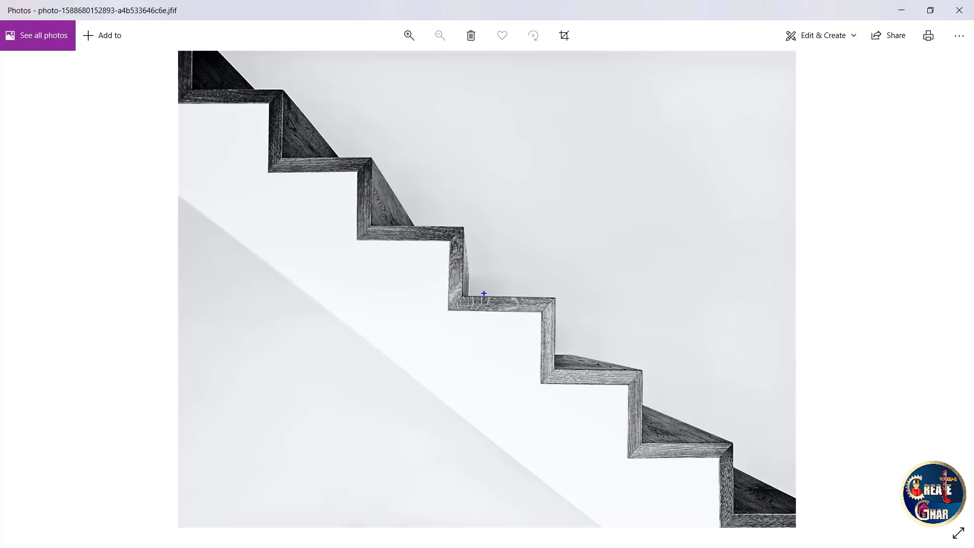
{"action": "left_click_drag", "start_coordinate": [466, 296], "coordinate": [465, 230]}
{"action": "left_click_drag", "start_coordinate": [448, 277], "coordinate": [471, 276]}
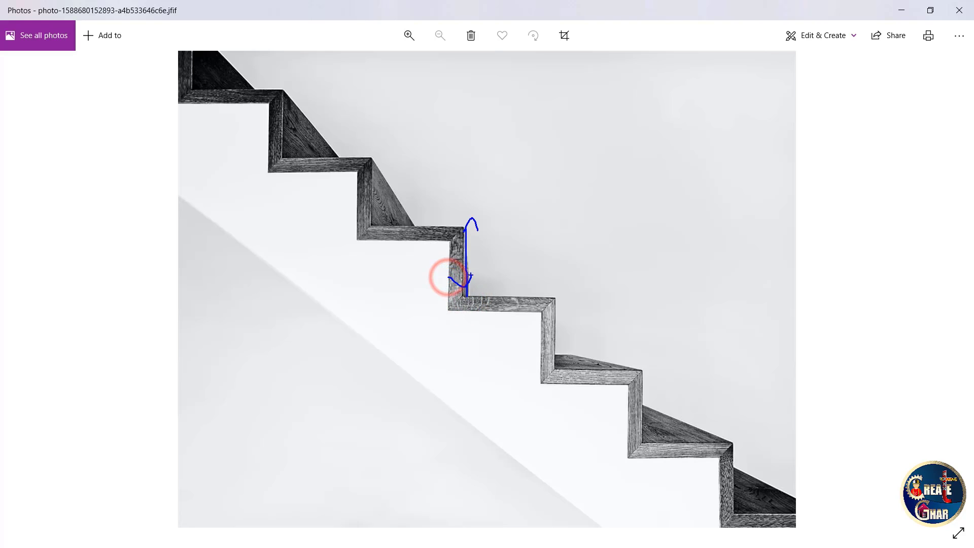
{"action": "mouse_move", "coordinate": [565, 365]}
{"action": "left_mouse_down"}
{"action": "mouse_move", "coordinate": [630, 366]}
{"action": "mouse_move", "coordinate": [634, 291]}
{"action": "left_mouse_up"}
{"action": "mouse_move", "coordinate": [626, 254]}
{"action": "left_mouse_down"}
{"action": "mouse_move", "coordinate": [666, 241]}
{"action": "mouse_move", "coordinate": [664, 306]}
{"action": "mouse_move", "coordinate": [721, 263]}
{"action": "mouse_move", "coordinate": [754, 284]}
{"action": "mouse_move", "coordinate": [759, 302]}
{"action": "left_mouse_up"}
{"action": "left_click_drag", "start_coordinate": [764, 200], "coordinate": [767, 276]}
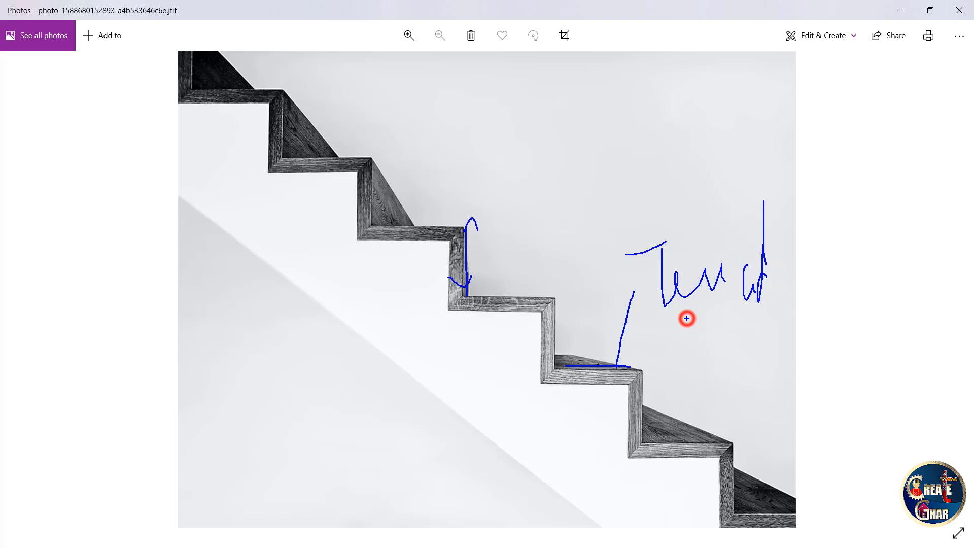
{"action": "left_click_drag", "start_coordinate": [687, 318], "coordinate": [767, 300]}
{"action": "mouse_move", "coordinate": [89, 374]}
{"action": "left_mouse_down"}
{"action": "mouse_move", "coordinate": [99, 413]}
{"action": "mouse_move", "coordinate": [107, 328]}
{"action": "mouse_move", "coordinate": [162, 392]}
{"action": "left_mouse_up"}
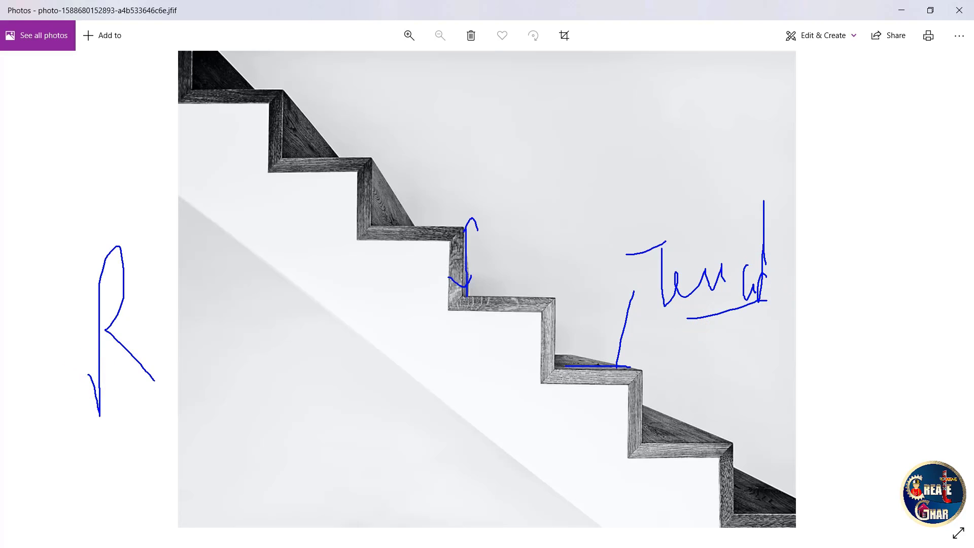
{"action": "mouse_move", "coordinate": [204, 335]}
{"action": "left_mouse_down"}
{"action": "mouse_move", "coordinate": [341, 334]}
{"action": "mouse_move", "coordinate": [291, 461]}
{"action": "left_mouse_up"}
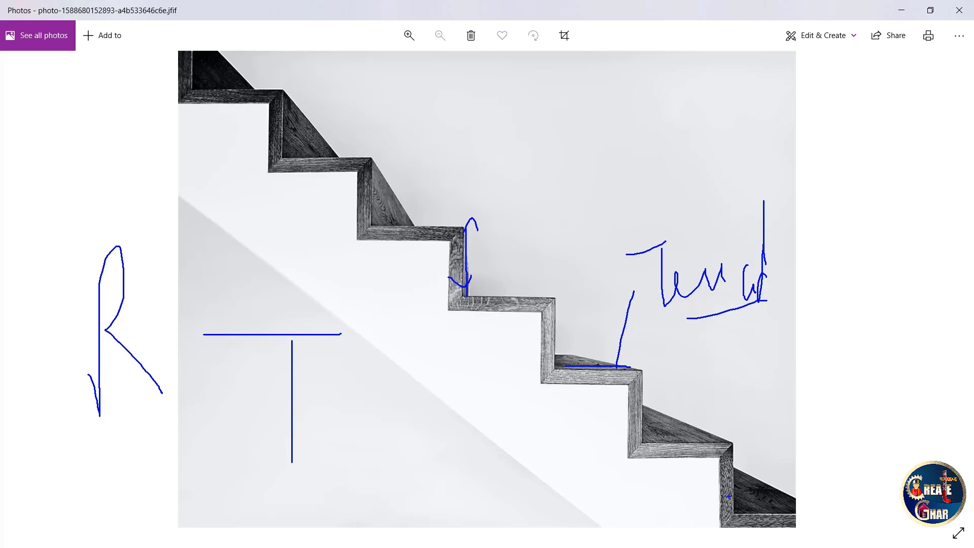
Mark the risers from the bottom step to the top, then minimise the photo.
{"action": "mouse_move", "coordinate": [726, 512]}
{"action": "left_mouse_down"}
{"action": "mouse_move", "coordinate": [731, 446]}
{"action": "mouse_move", "coordinate": [728, 512]}
{"action": "left_mouse_up"}
{"action": "left_click_drag", "start_coordinate": [642, 443], "coordinate": [635, 367]}
{"action": "left_click_drag", "start_coordinate": [634, 367], "coordinate": [642, 442]}
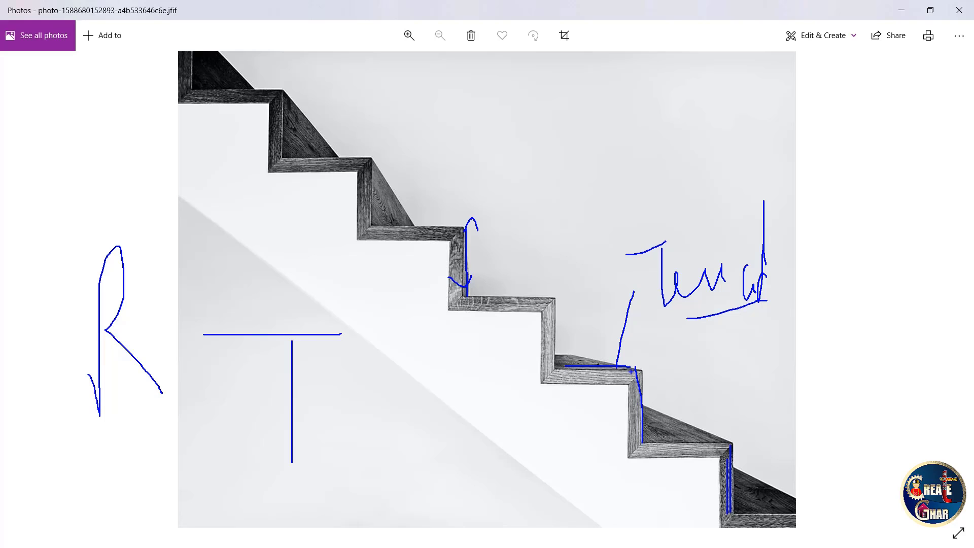
{"action": "left_click_drag", "start_coordinate": [563, 371], "coordinate": [560, 292]}
{"action": "mouse_move", "coordinate": [471, 254]}
{"action": "left_mouse_down"}
{"action": "mouse_move", "coordinate": [474, 300]}
{"action": "mouse_move", "coordinate": [477, 289]}
{"action": "left_mouse_up"}
{"action": "left_click_drag", "start_coordinate": [373, 231], "coordinate": [376, 173]}
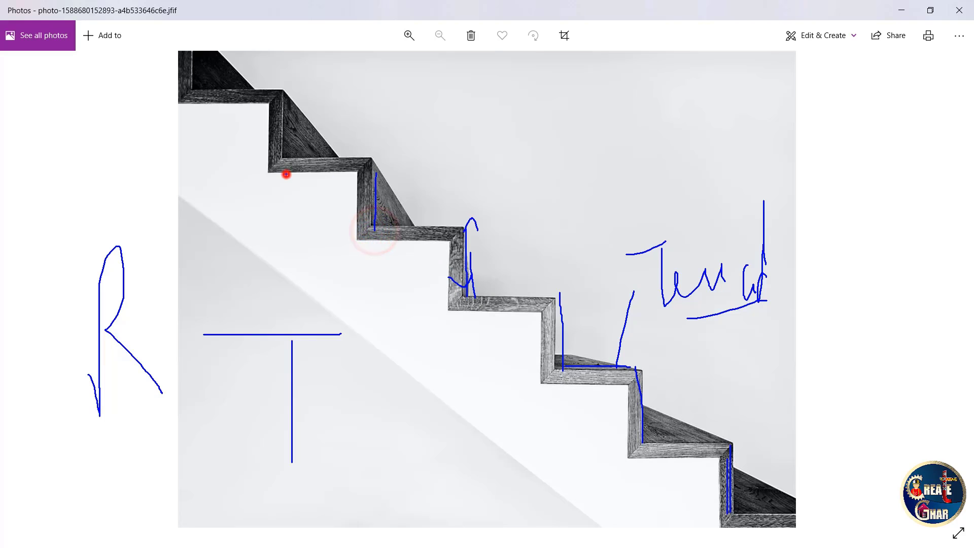
{"action": "left_click_drag", "start_coordinate": [286, 173], "coordinate": [290, 90]}
{"action": "left_click_drag", "start_coordinate": [474, 296], "coordinate": [467, 252]}
{"action": "left_click_drag", "start_coordinate": [459, 287], "coordinate": [526, 290]}
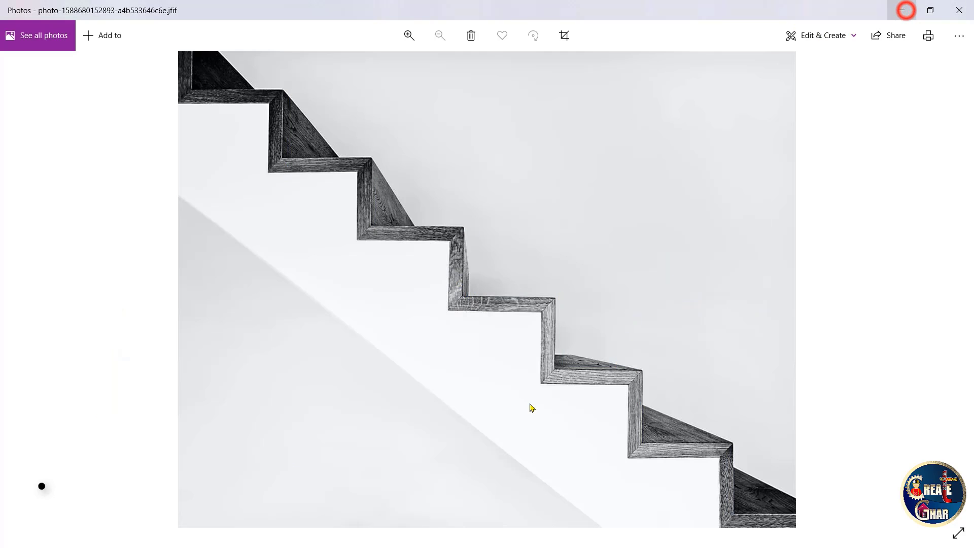
{"action": "left_click", "coordinate": [905, 14]}
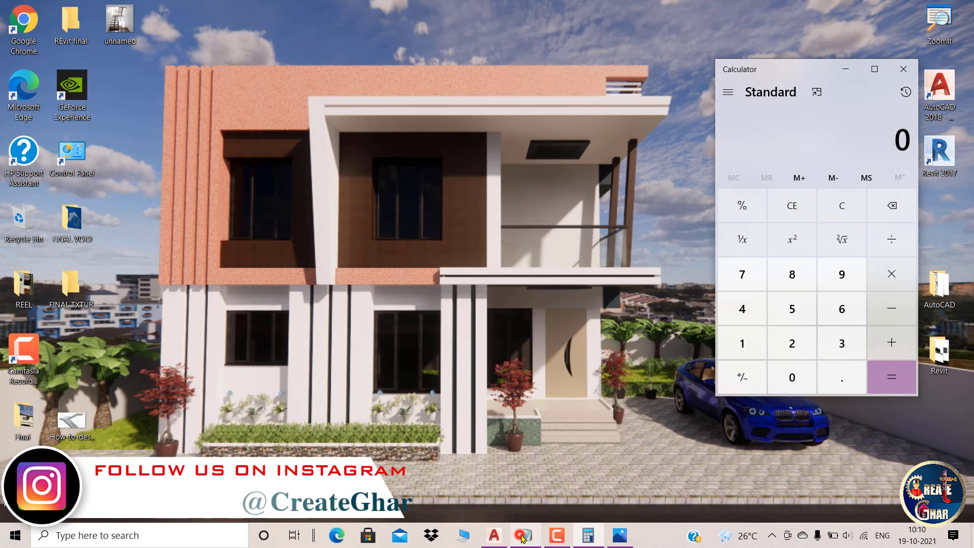
Add the line Riser Height = 8"-10" = 8" to the stair notes.
{"action": "left_click", "coordinate": [521, 535]}
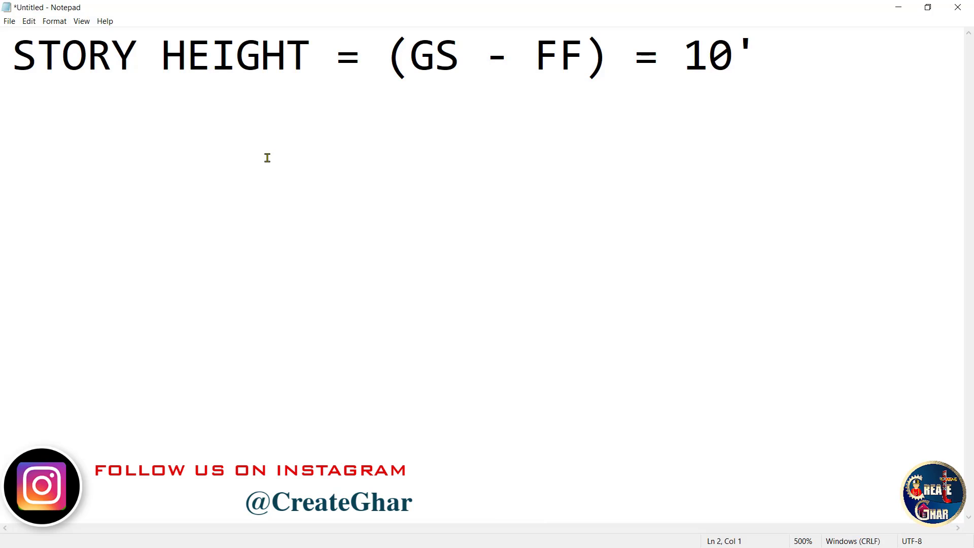
{"action": "type", "text": "Riser "}
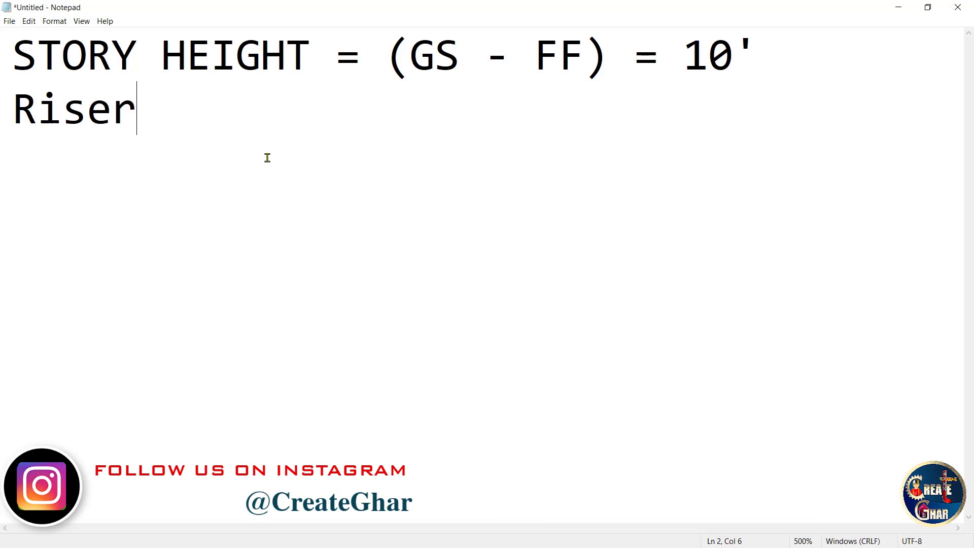
{"action": "type", "text": "Height"}
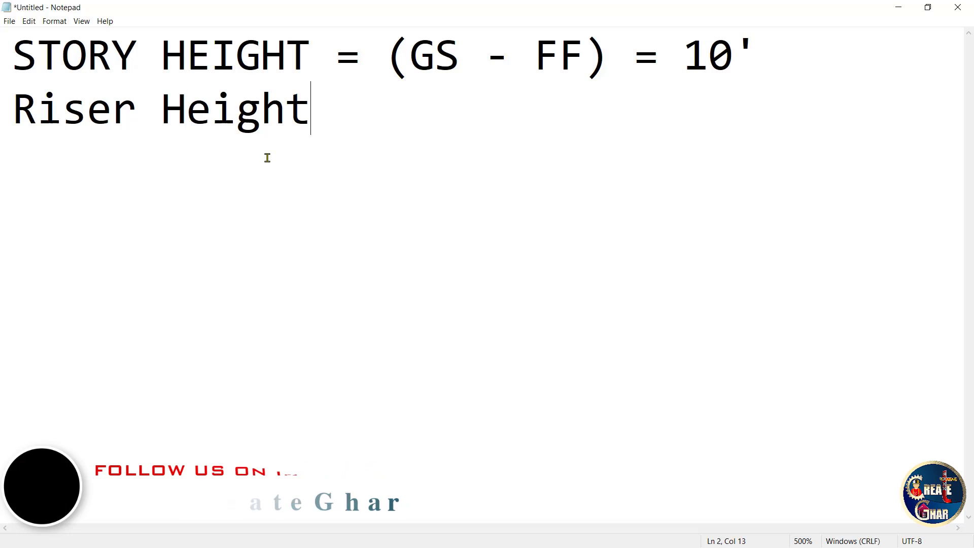
{"action": "type", "text": " = "}
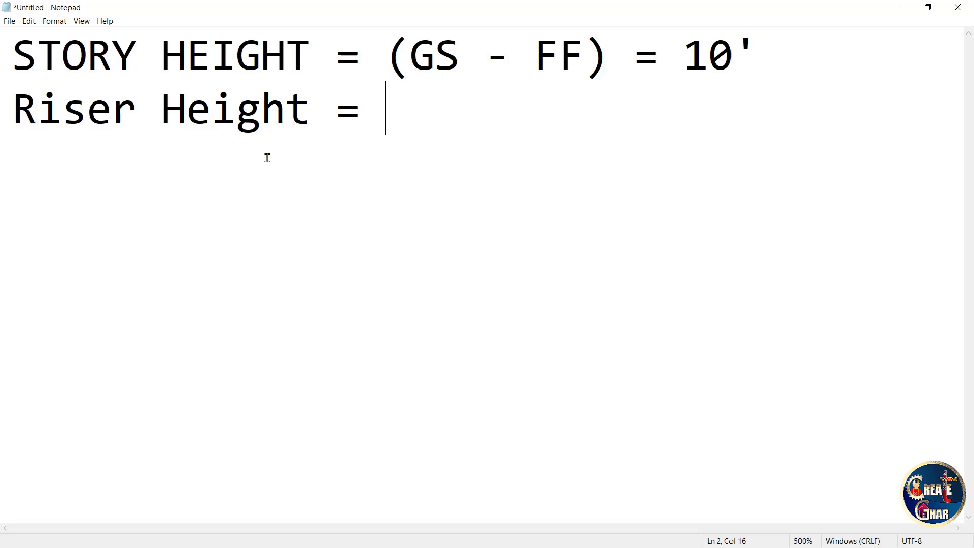
{"action": "type", "text": "8\""}
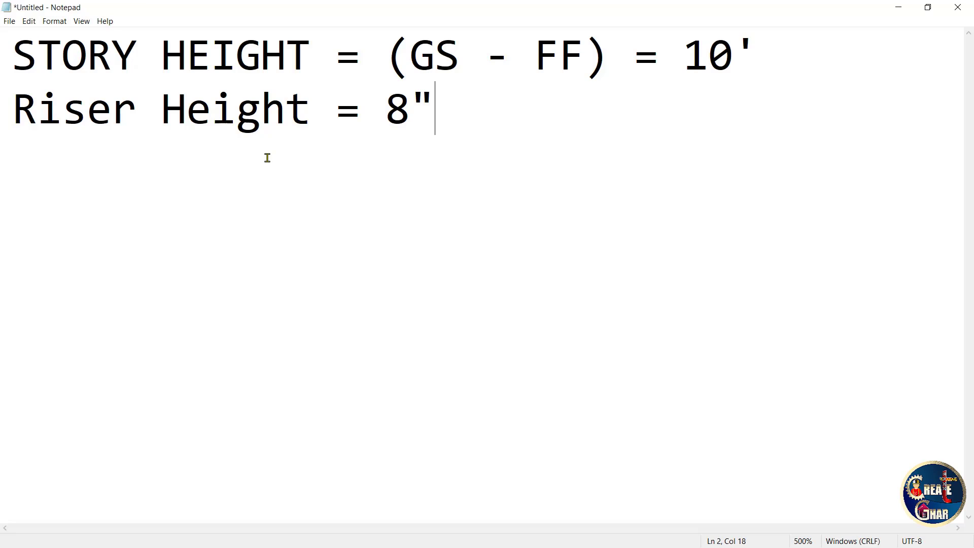
{"action": "type", "text": "-10\""}
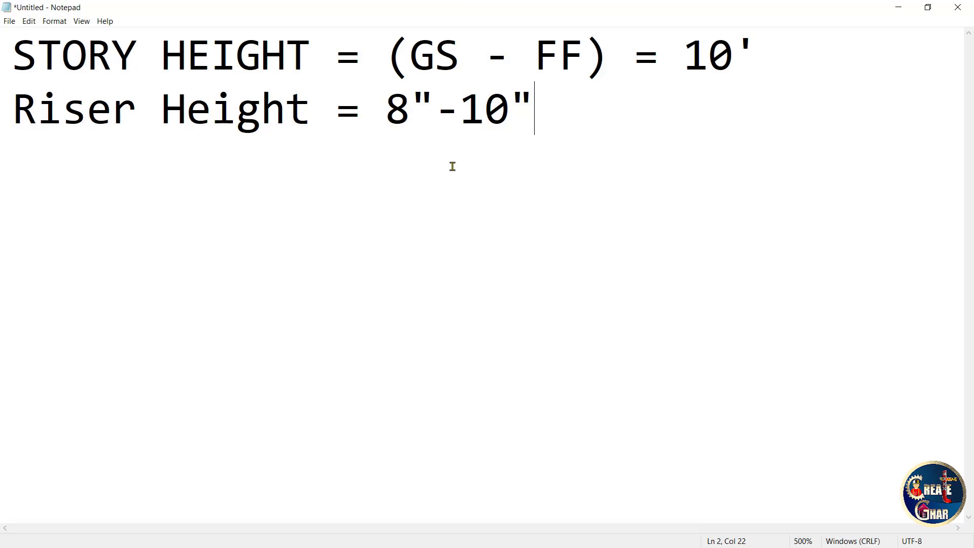
{"action": "type", "text": "="}
{"action": "type", "text": "8\""}
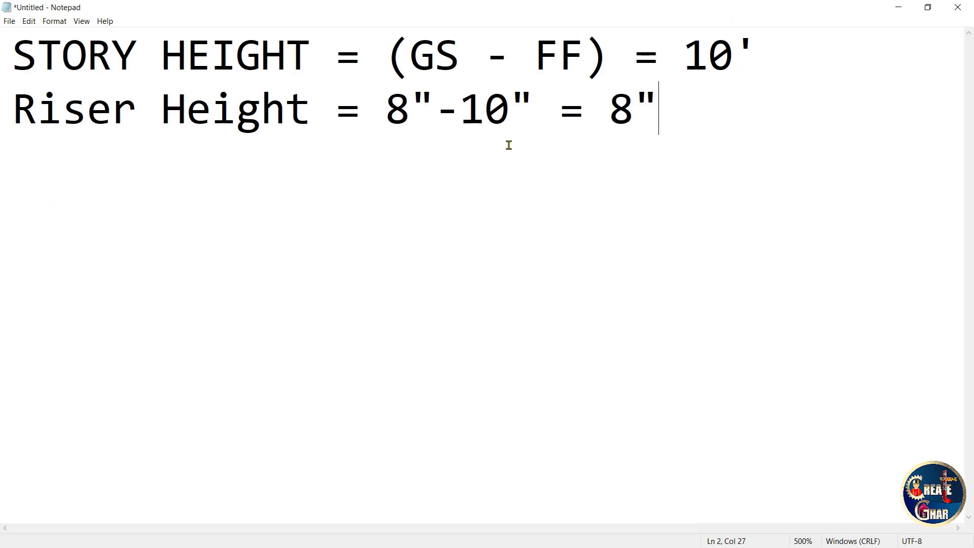
{"action": "key", "text": "Return"}
Add Tread = 10" below it, sketch a quick note, and start a new line.
{"action": "type", "text": "Tread"}
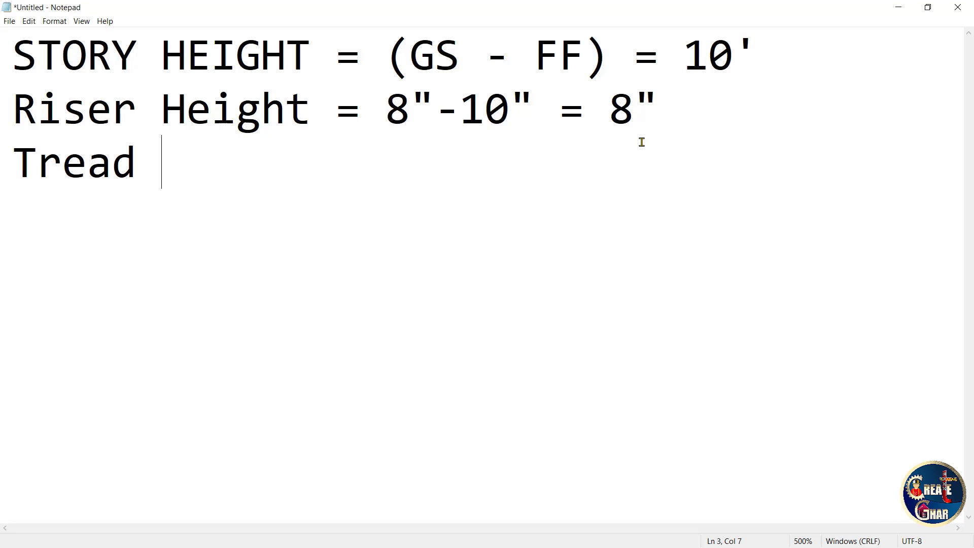
{"action": "type", "text": "= "}
{"action": "type", "text": "10\""}
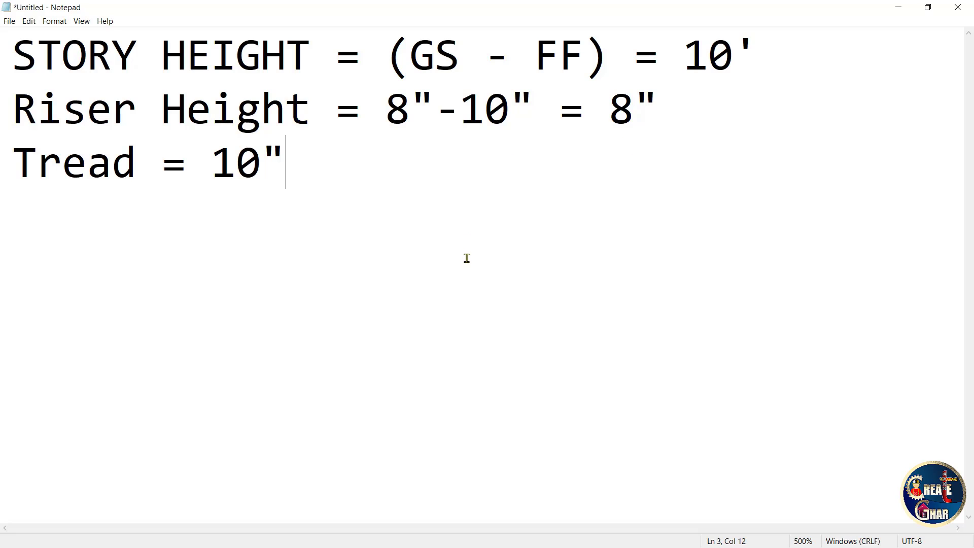
{"action": "left_click_drag", "start_coordinate": [468, 237], "coordinate": [513, 306]}
{"action": "left_click_drag", "start_coordinate": [552, 230], "coordinate": [571, 293]}
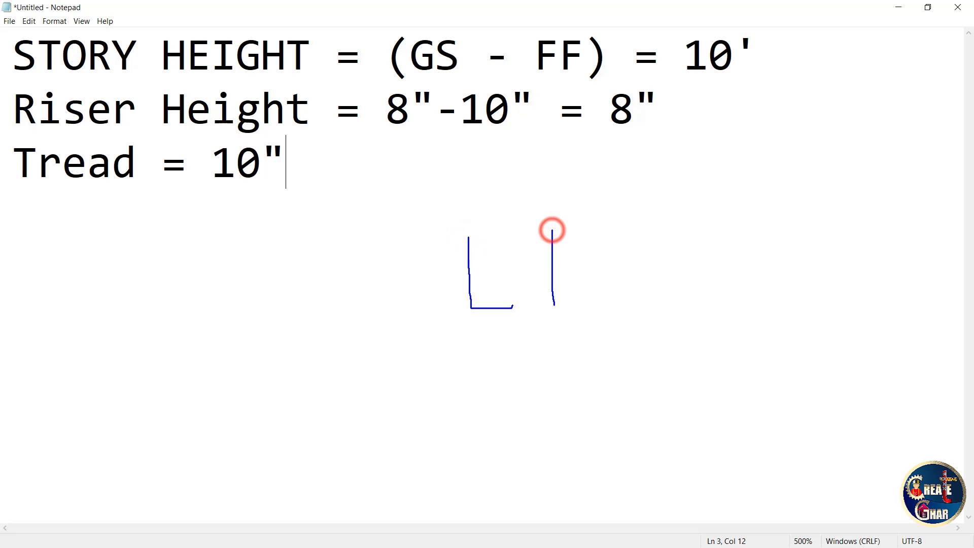
{"action": "mouse_move", "coordinate": [567, 204]}
{"action": "left_mouse_down"}
{"action": "mouse_move", "coordinate": [573, 222]}
{"action": "mouse_move", "coordinate": [582, 219]}
{"action": "left_mouse_up"}
{"action": "left_click_drag", "start_coordinate": [657, 273], "coordinate": [681, 267]}
{"action": "left_click_drag", "start_coordinate": [718, 219], "coordinate": [730, 294]}
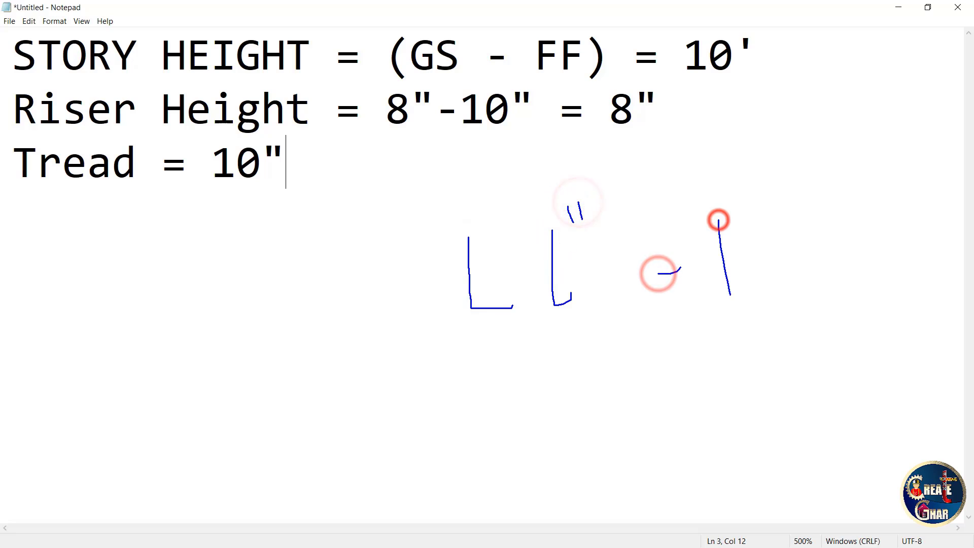
{"action": "left_click_drag", "start_coordinate": [736, 185], "coordinate": [737, 191]}
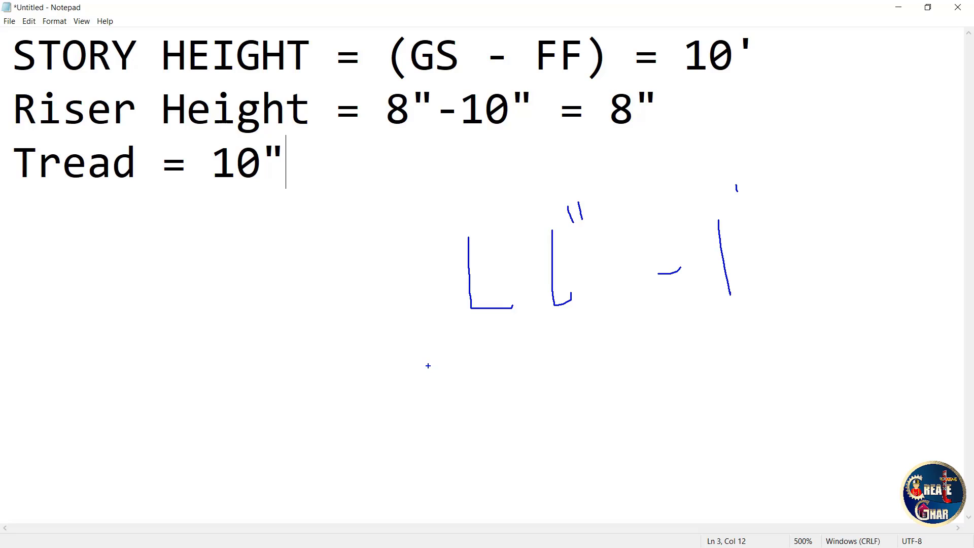
{"action": "key", "text": "Escape"}
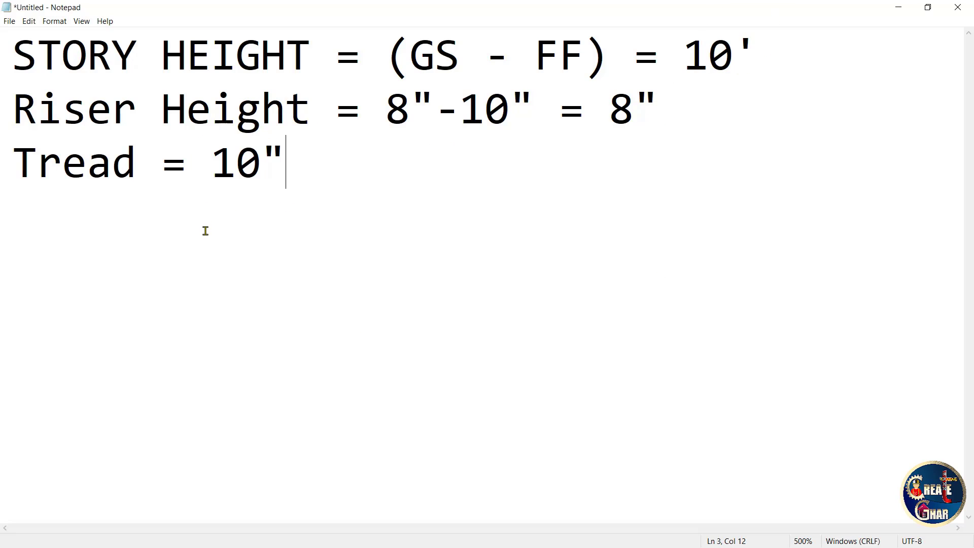
{"action": "key", "text": "Return"}
{"action": "key", "text": "Return"}
Type no of steps = 8" x 15, circling the 8" riser value along the way.
{"action": "type", "text": "no od"}
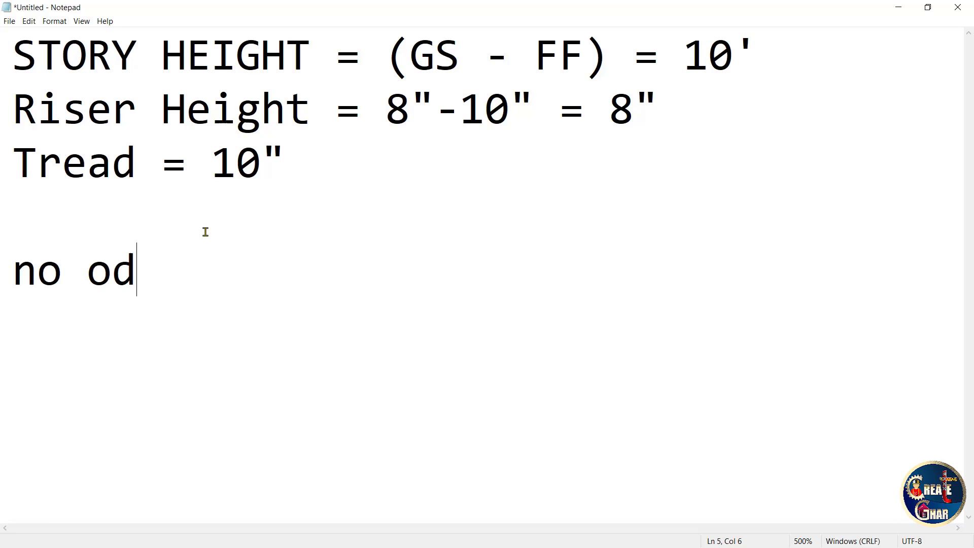
{"action": "key", "text": "BackSpace"}
{"action": "type", "text": "f ste"}
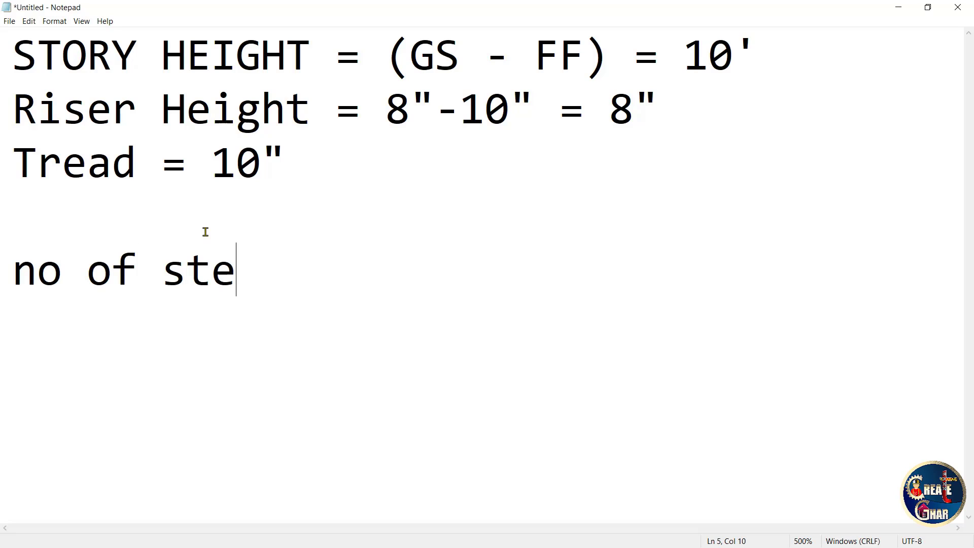
{"action": "type", "text": "ps = "}
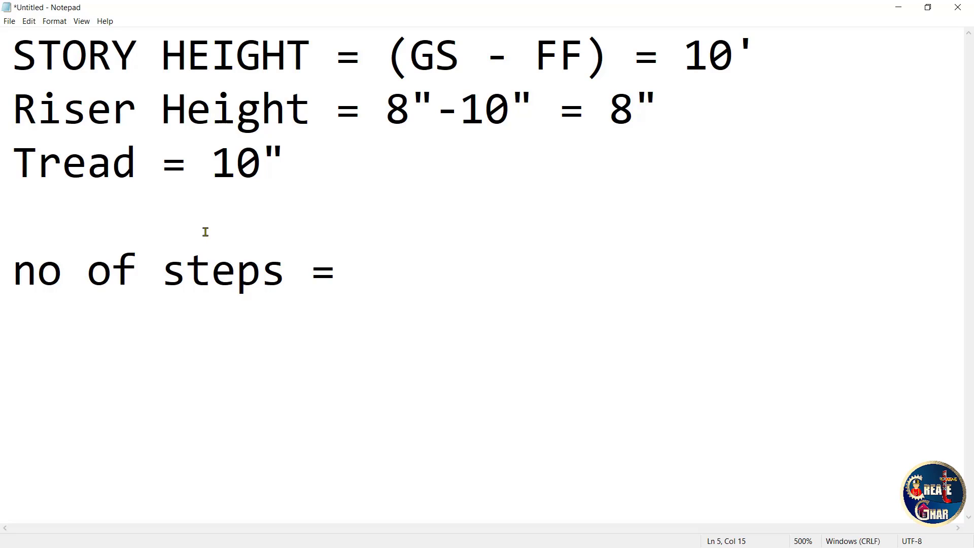
{"action": "type", "text": "8\""}
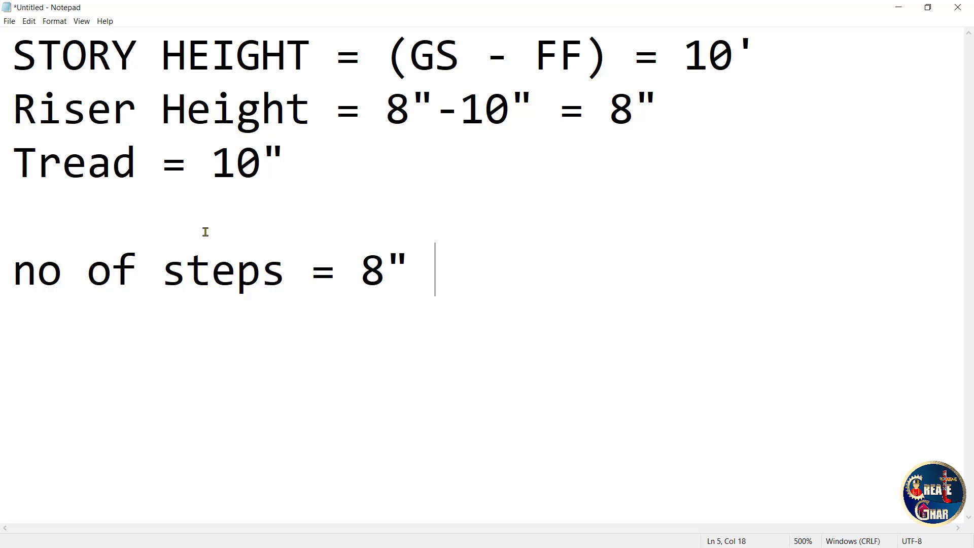
{"action": "type", "text": " x"}
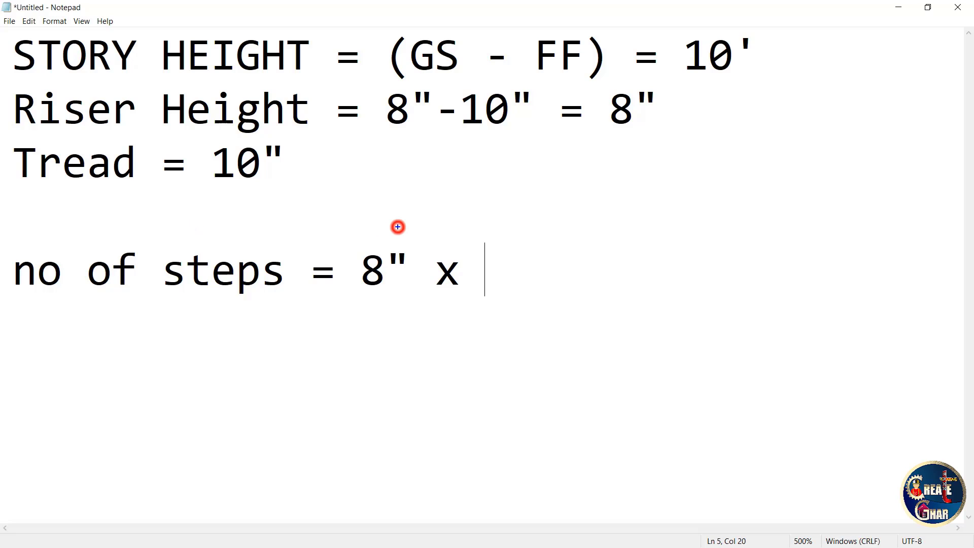
{"action": "left_click_drag", "start_coordinate": [398, 227], "coordinate": [390, 217]}
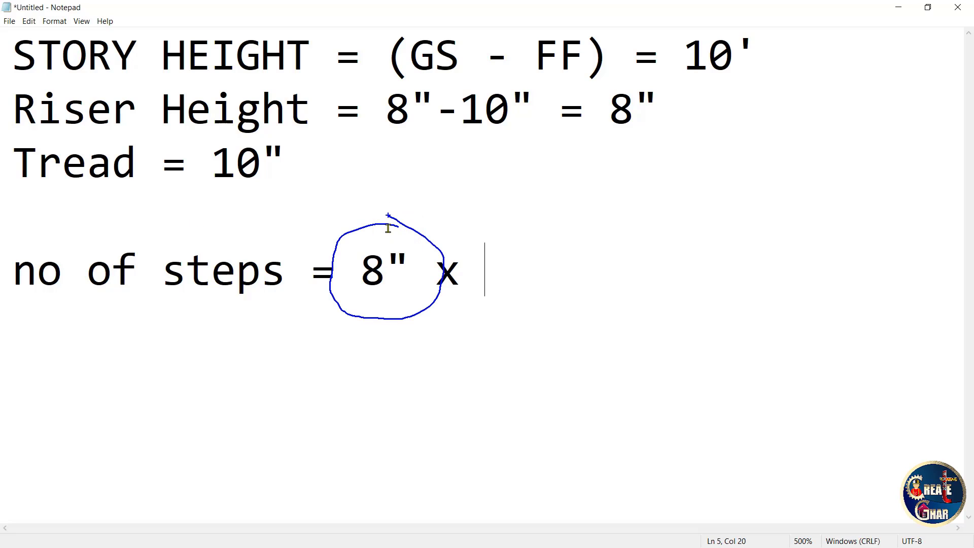
{"action": "key", "text": "Escape"}
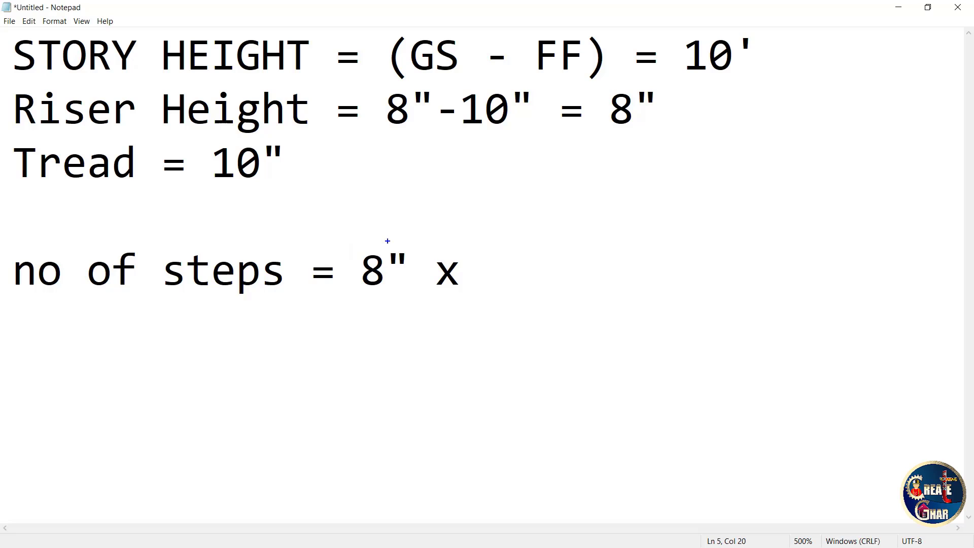
{"action": "left_click_drag", "start_coordinate": [393, 220], "coordinate": [395, 220]}
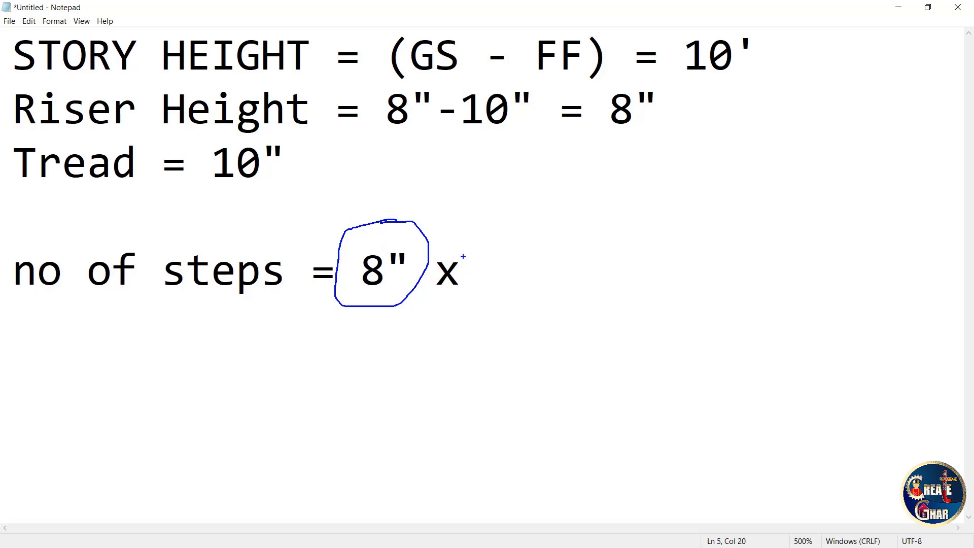
{"action": "key", "text": "Escape"}
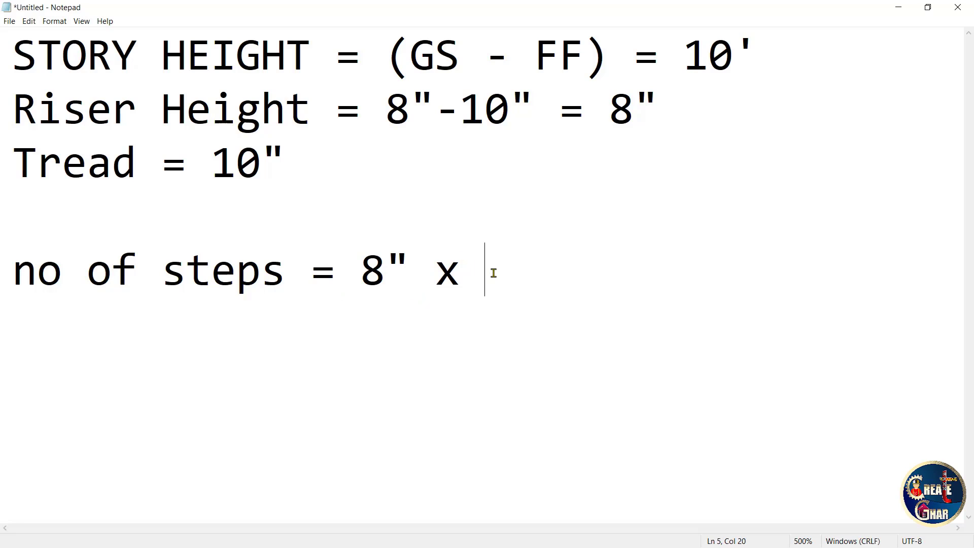
{"action": "type", "text": "15"}
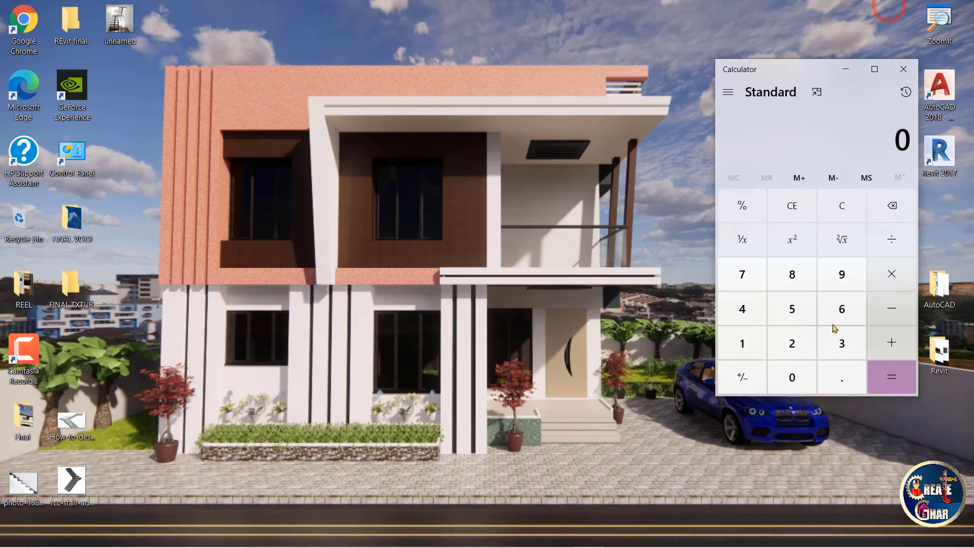
Multiply the 8" riser by 15 steps in Calculator to get 120, then return to the notes.
{"action": "left_click", "coordinate": [791, 274]}
{"action": "left_click", "coordinate": [891, 274]}
{"action": "left_click", "coordinate": [742, 343]}
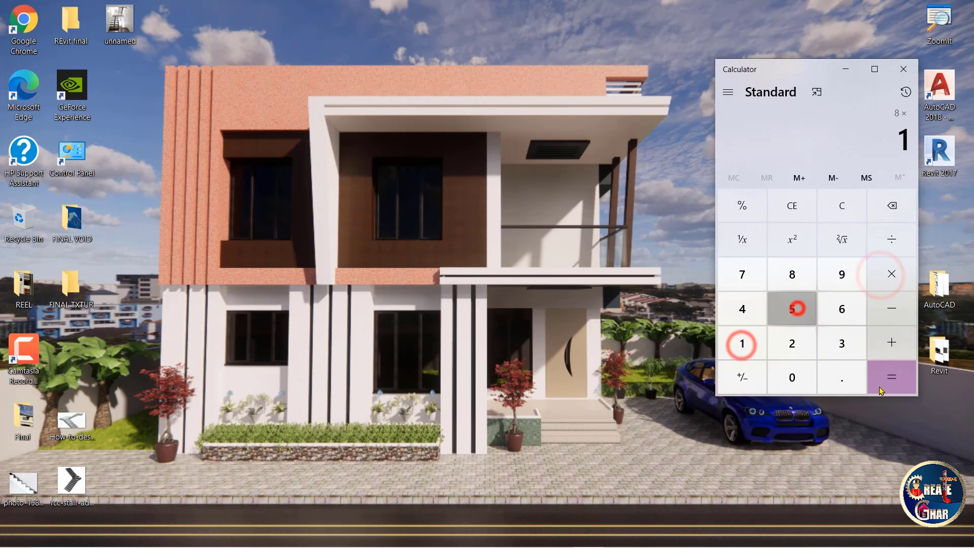
{"action": "left_click", "coordinate": [792, 308]}
{"action": "left_click", "coordinate": [881, 381]}
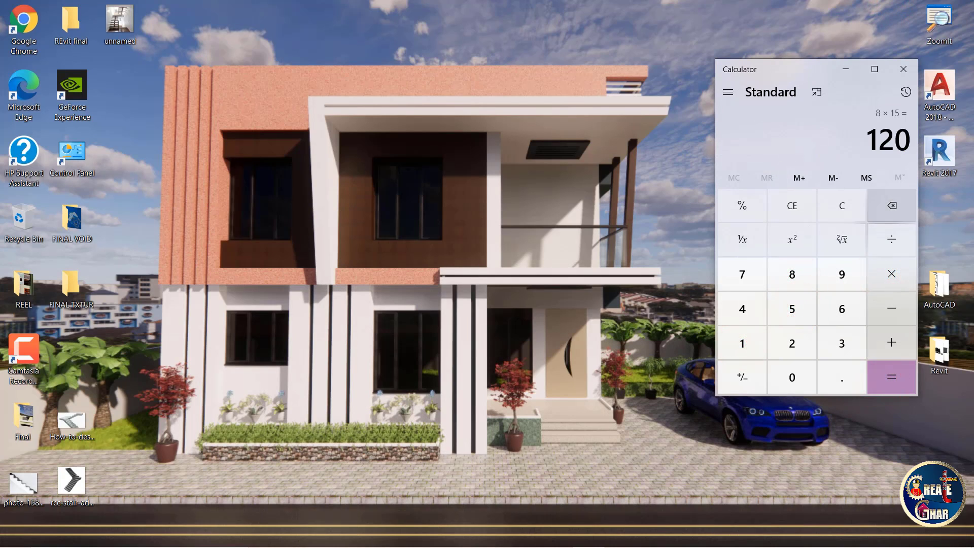
{"action": "left_click", "coordinate": [522, 534]}
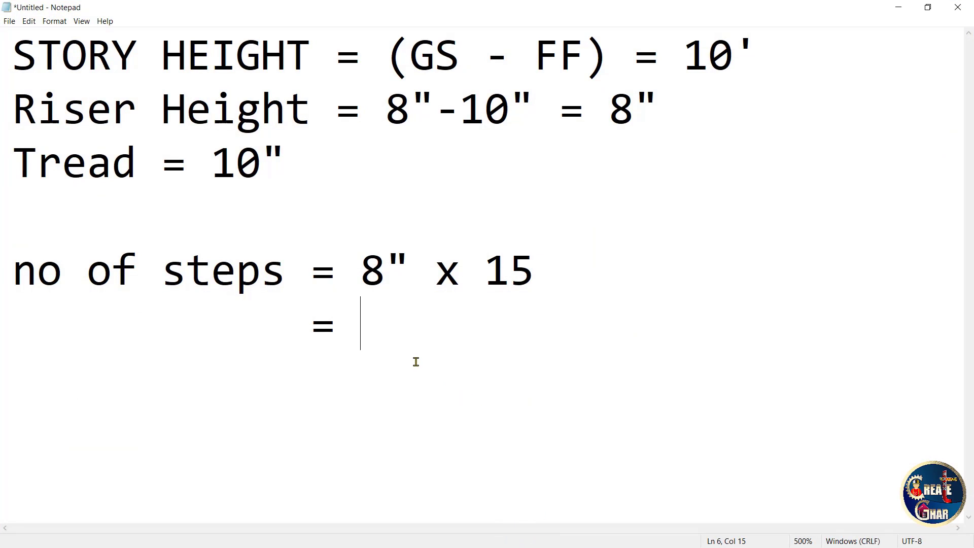
Enter 120" after the equals sign and circle the 8" value.
{"action": "type", "text": "120\""}
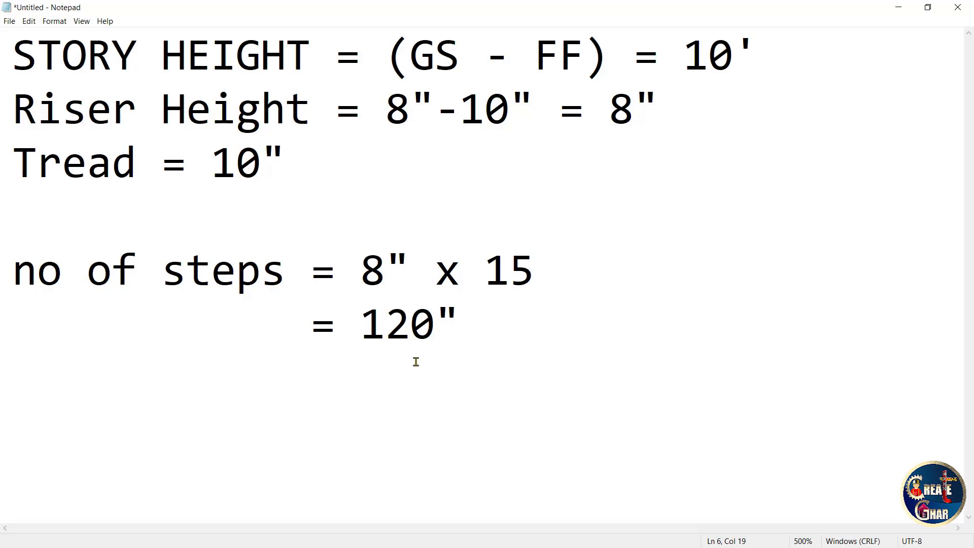
{"action": "left_click_drag", "start_coordinate": [401, 244], "coordinate": [349, 270]}
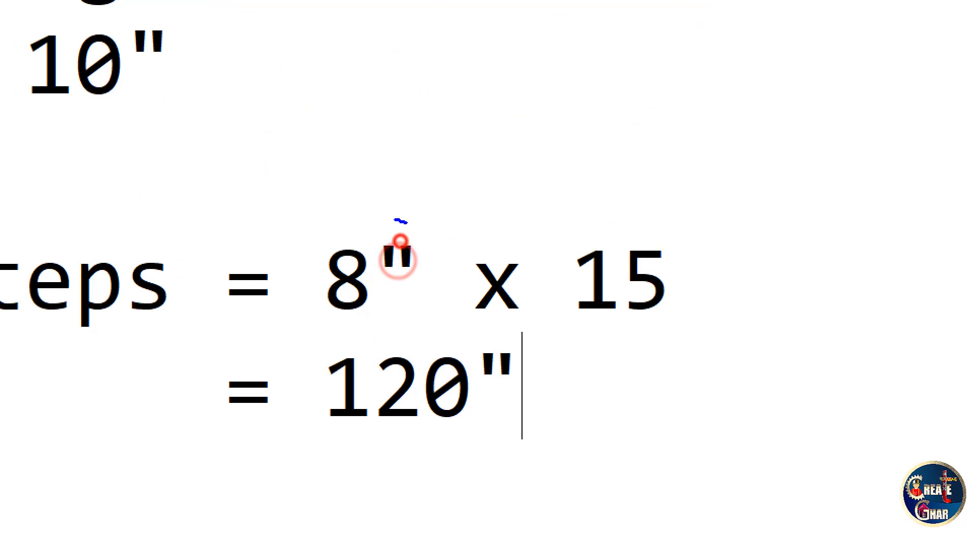
{"action": "mouse_move", "coordinate": [400, 242]}
{"action": "left_mouse_down"}
{"action": "mouse_move", "coordinate": [445, 272]}
{"action": "mouse_move", "coordinate": [370, 202]}
{"action": "left_mouse_up"}
{"action": "key", "text": "Escape"}
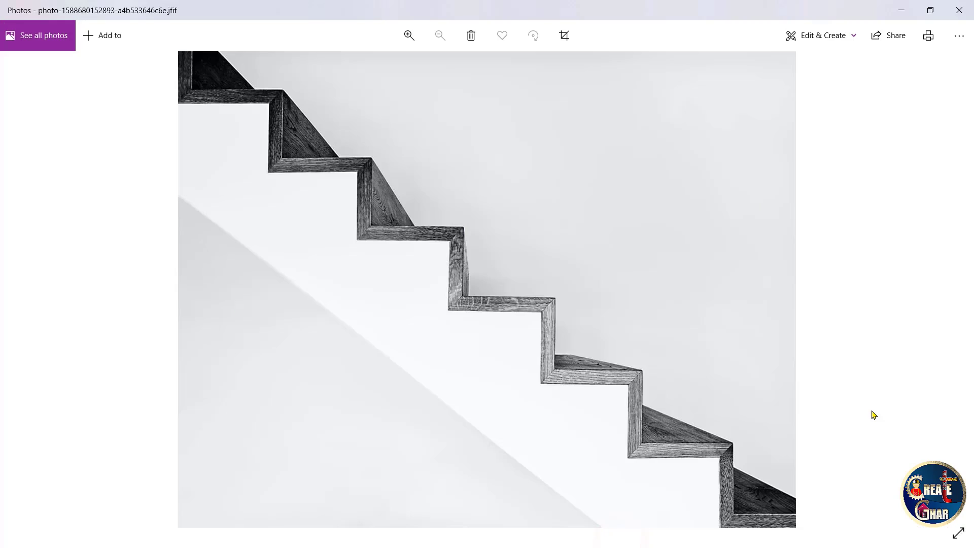
Mark each riser height and tread depth up the staircase photo.
{"action": "left_click_drag", "start_coordinate": [740, 511], "coordinate": [735, 455]}
{"action": "left_click_drag", "start_coordinate": [732, 440], "coordinate": [727, 364]}
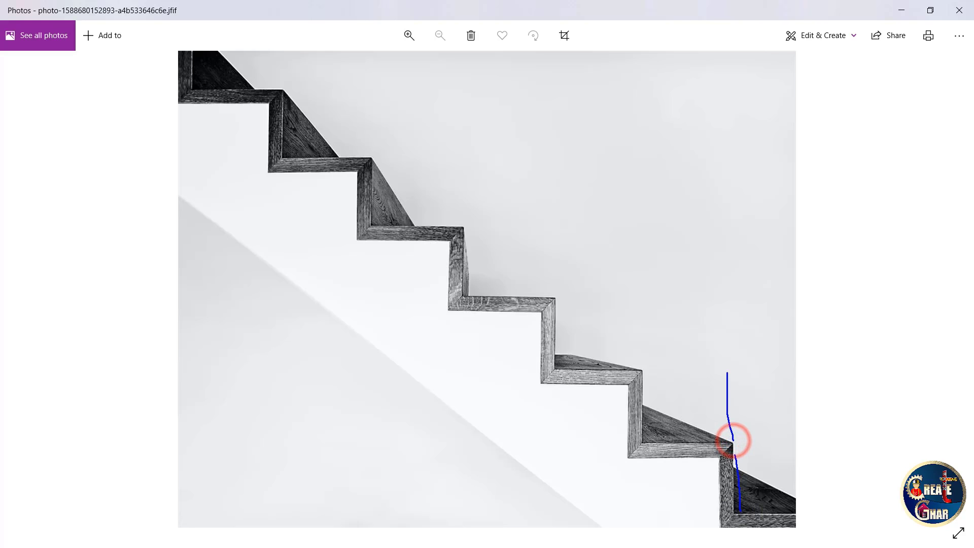
{"action": "left_click_drag", "start_coordinate": [650, 406], "coordinate": [705, 402]}
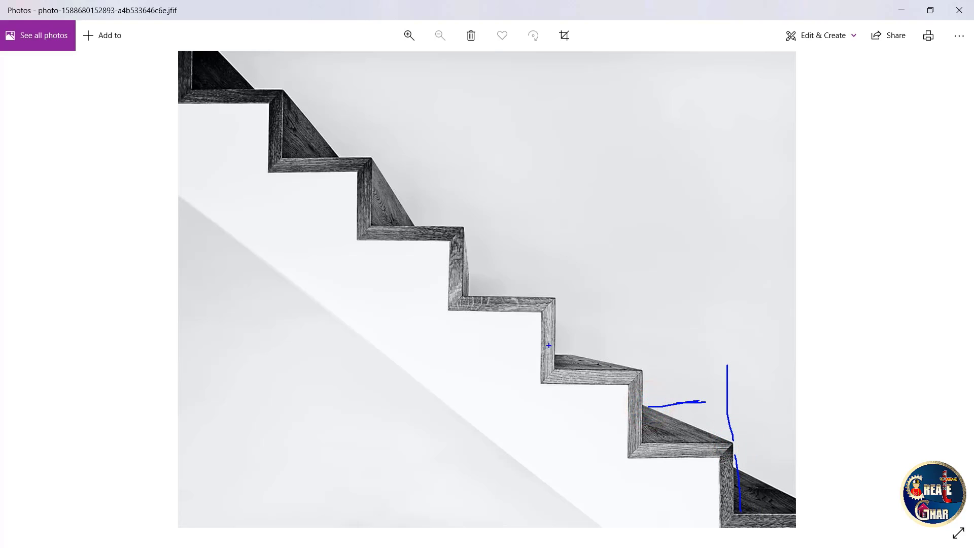
{"action": "left_click_drag", "start_coordinate": [720, 361], "coordinate": [713, 298]}
{"action": "left_click_drag", "start_coordinate": [550, 341], "coordinate": [638, 334]}
{"action": "left_click_drag", "start_coordinate": [710, 297], "coordinate": [705, 199]}
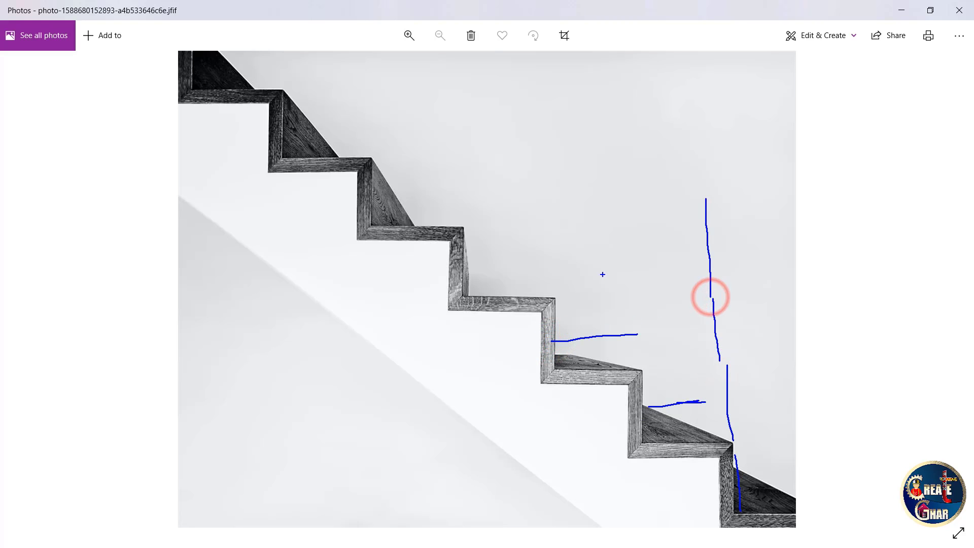
{"action": "left_click_drag", "start_coordinate": [483, 273], "coordinate": [663, 270]}
{"action": "left_click_drag", "start_coordinate": [381, 191], "coordinate": [589, 191]}
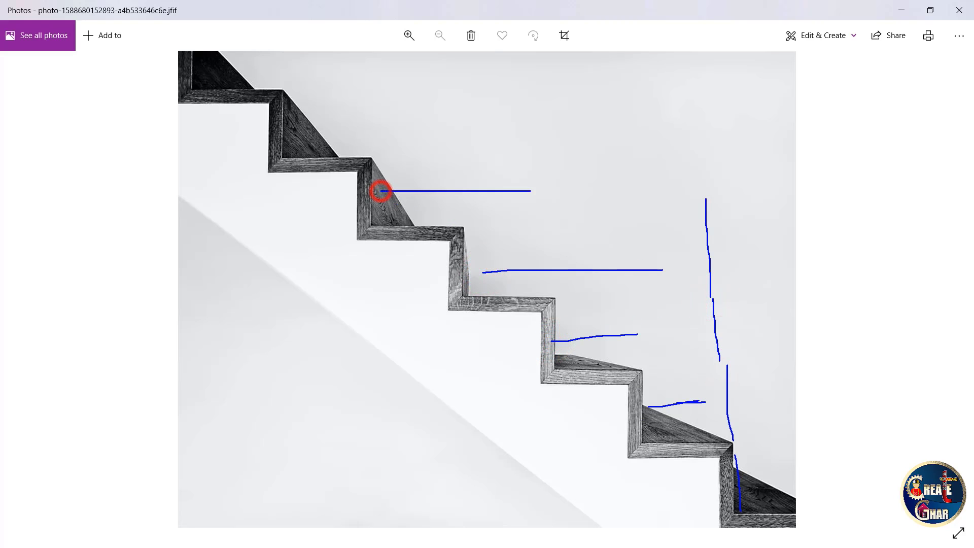
{"action": "left_click_drag", "start_coordinate": [695, 199], "coordinate": [694, 145]}
{"action": "left_click_drag", "start_coordinate": [316, 131], "coordinate": [525, 132]}
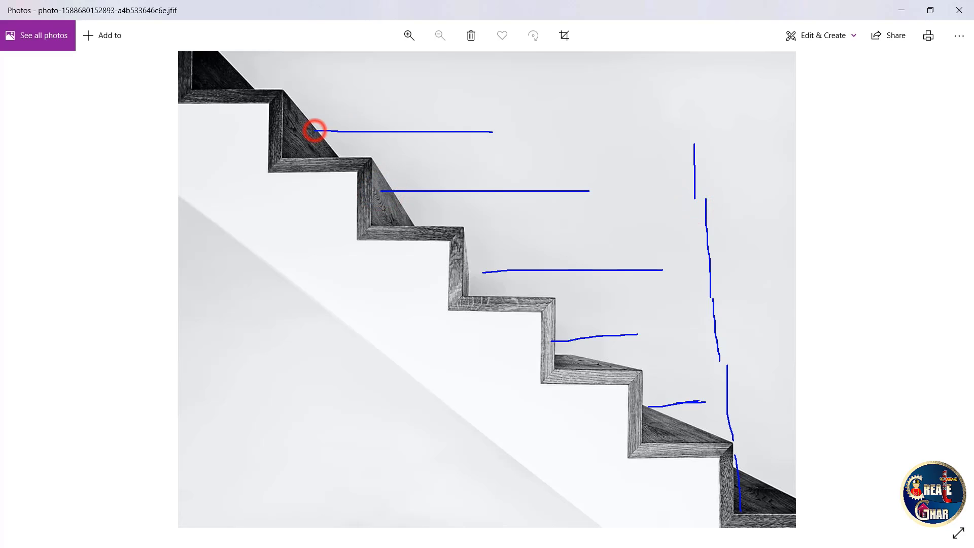
Outline the staircase's total rise and sketch a note beside it.
{"action": "left_click_drag", "start_coordinate": [690, 81], "coordinate": [688, 143]}
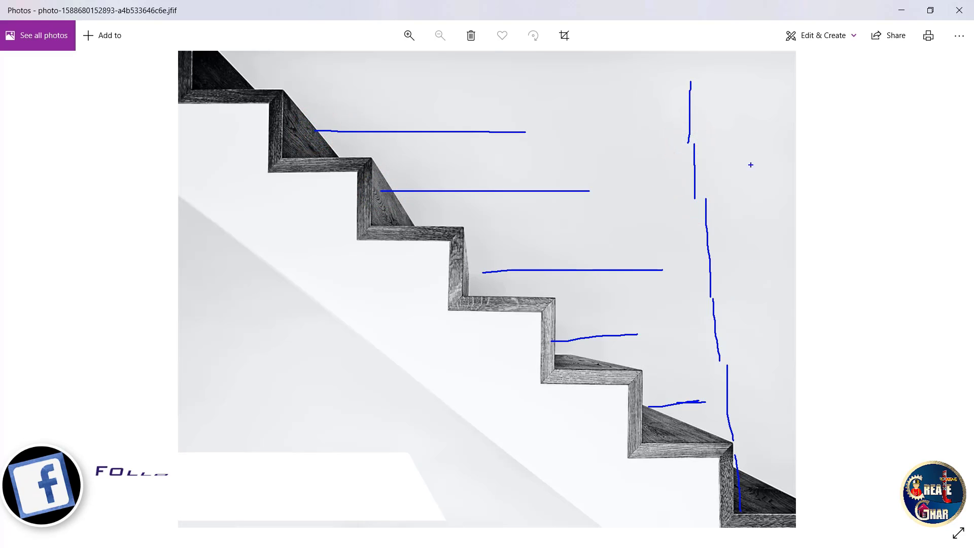
{"action": "mouse_move", "coordinate": [730, 69]}
{"action": "left_mouse_down"}
{"action": "mouse_move", "coordinate": [744, 94]}
{"action": "mouse_move", "coordinate": [641, 119]}
{"action": "mouse_move", "coordinate": [662, 424]}
{"action": "mouse_move", "coordinate": [790, 453]}
{"action": "mouse_move", "coordinate": [744, 91]}
{"action": "left_mouse_up"}
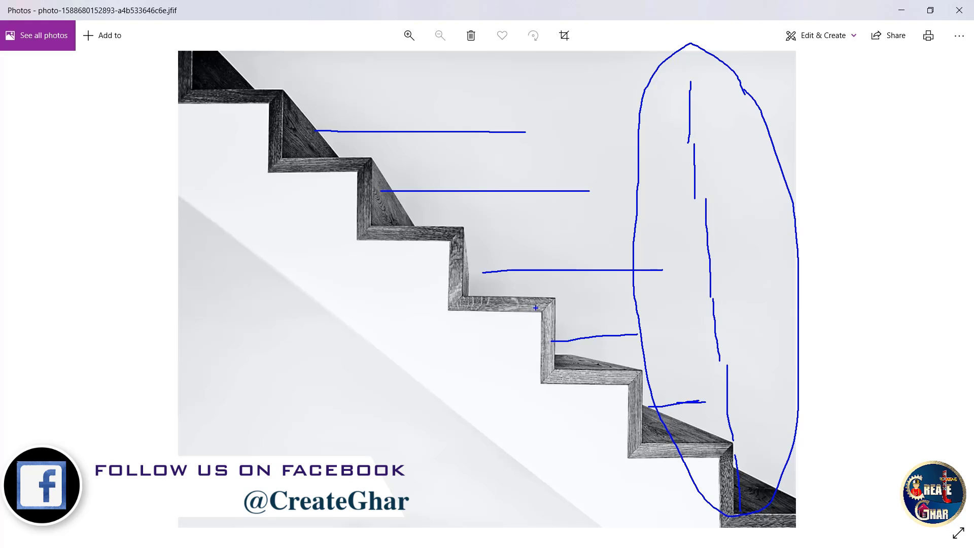
{"action": "mouse_move", "coordinate": [745, 463]}
{"action": "left_mouse_down"}
{"action": "mouse_move", "coordinate": [731, 110]}
{"action": "mouse_move", "coordinate": [758, 109]}
{"action": "mouse_move", "coordinate": [839, 163]}
{"action": "left_mouse_up"}
{"action": "left_click_drag", "start_coordinate": [840, 124], "coordinate": [857, 123]}
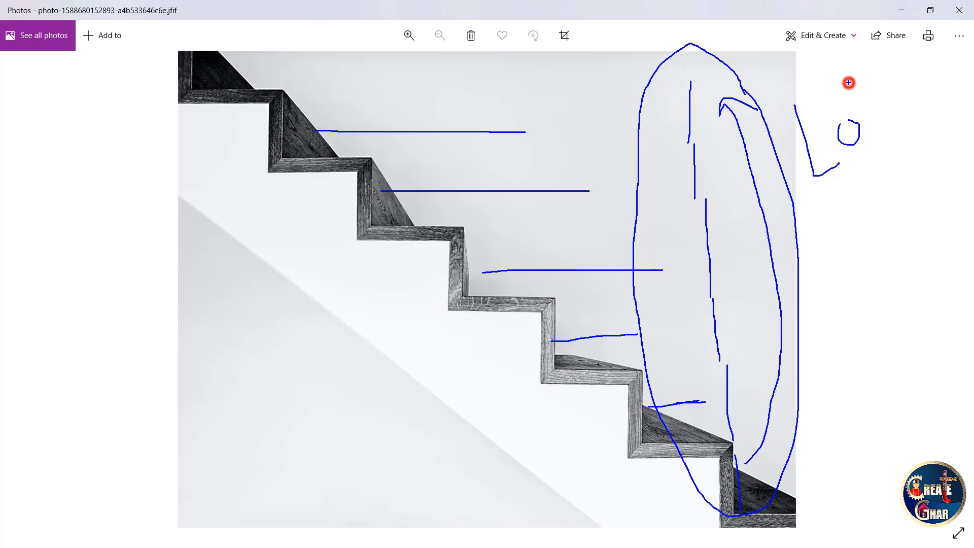
{"action": "left_click_drag", "start_coordinate": [849, 83], "coordinate": [855, 96]}
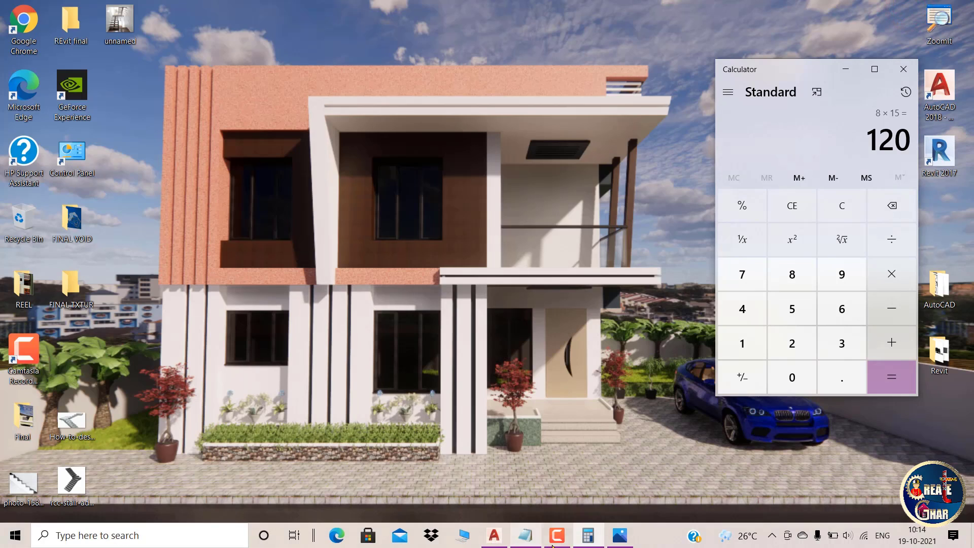
Divide 120 by 12 in Calculator, circling the 120 ÷ 12 expression.
{"action": "left_click", "coordinate": [885, 231]}
{"action": "left_click", "coordinate": [741, 345]}
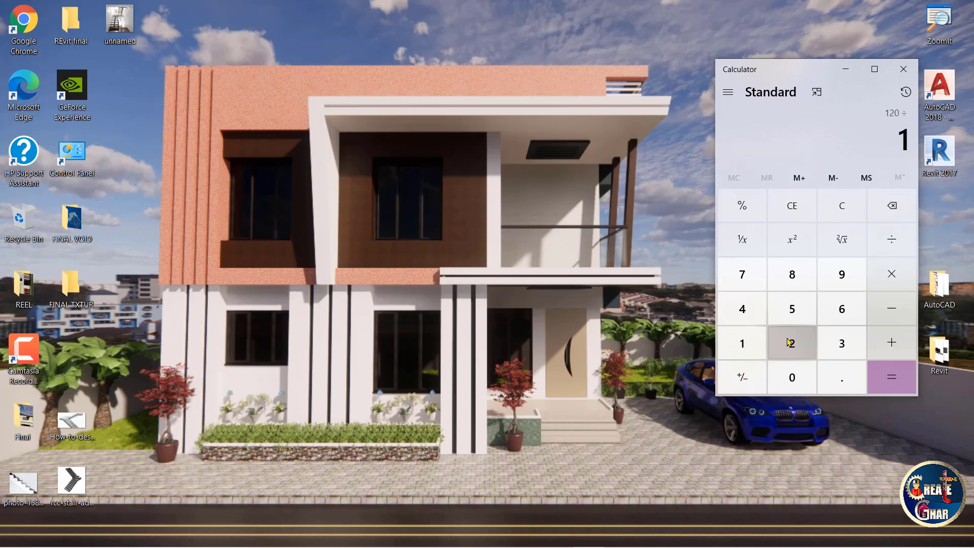
{"action": "left_click", "coordinate": [789, 341]}
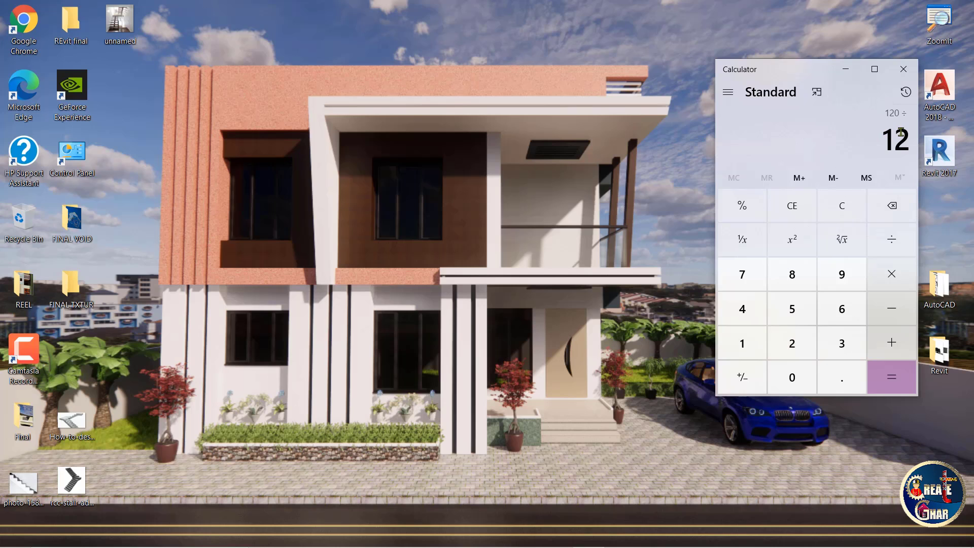
{"action": "key", "text": "ctrl+1"}
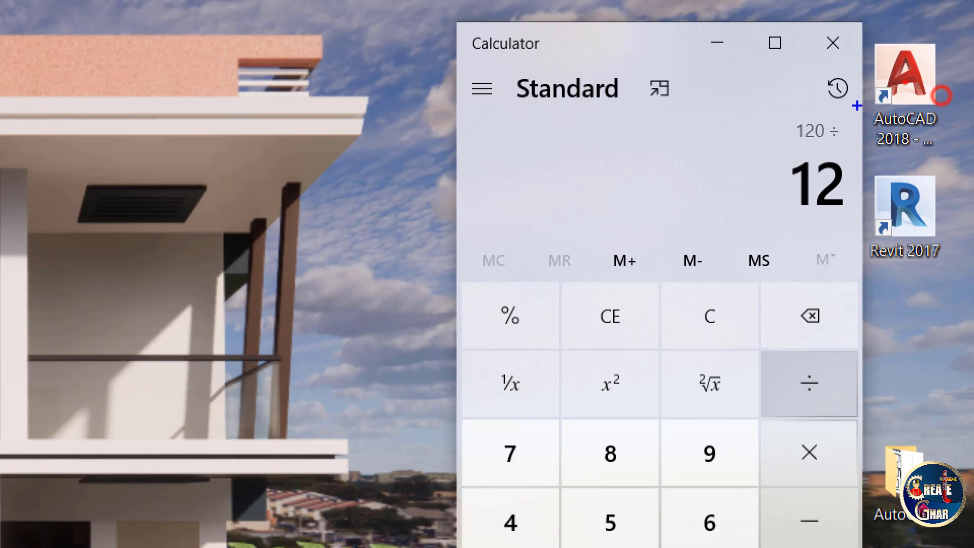
{"action": "mouse_move", "coordinate": [905, 82]}
{"action": "left_mouse_down"}
{"action": "mouse_move", "coordinate": [862, 118]}
{"action": "mouse_move", "coordinate": [918, 130]}
{"action": "left_mouse_up"}
{"action": "key", "text": "Escape"}
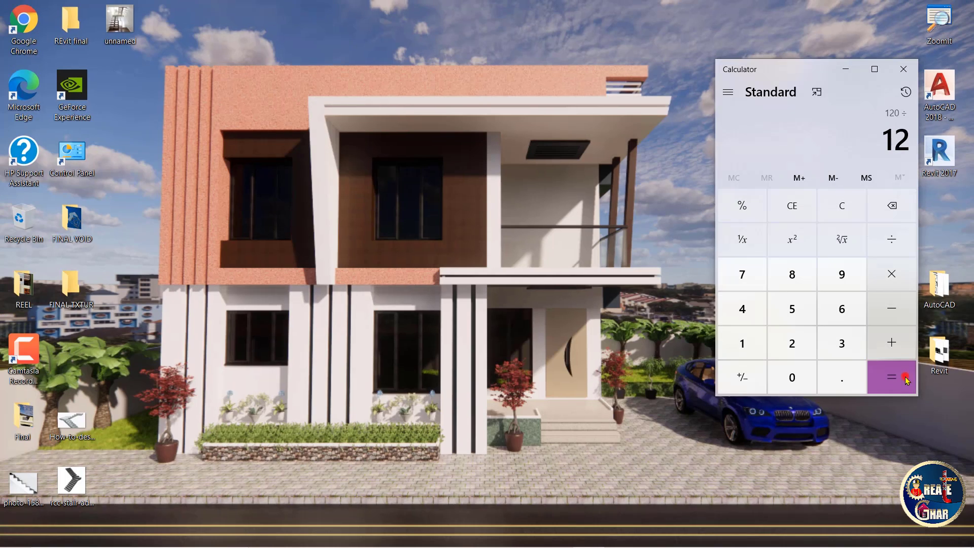
{"action": "left_click", "coordinate": [896, 377]}
Circle the result 10, then return to Notepad below the = 120" line.
{"action": "key", "text": "ctrl+1"}
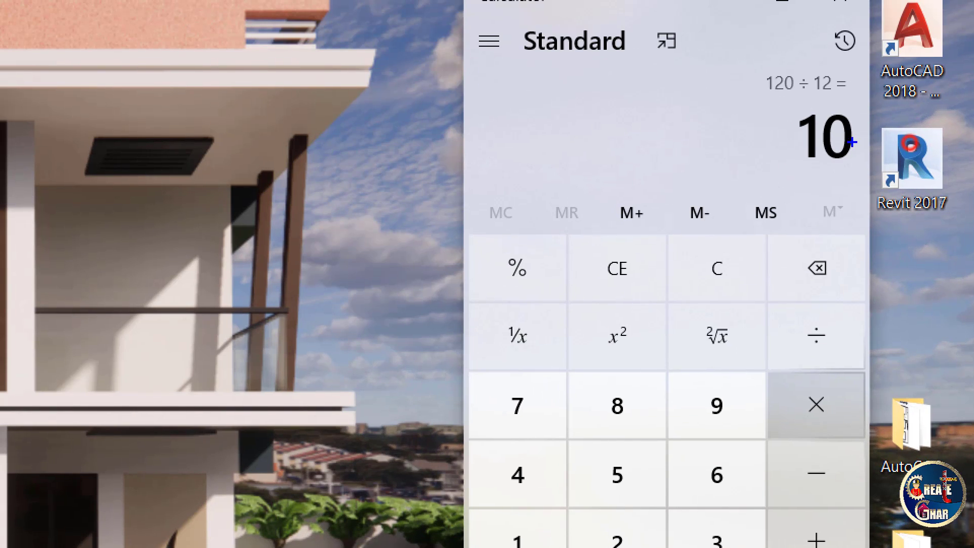
{"action": "mouse_move", "coordinate": [832, 88]}
{"action": "left_mouse_down"}
{"action": "mouse_move", "coordinate": [792, 212]}
{"action": "mouse_move", "coordinate": [810, 64]}
{"action": "left_mouse_up"}
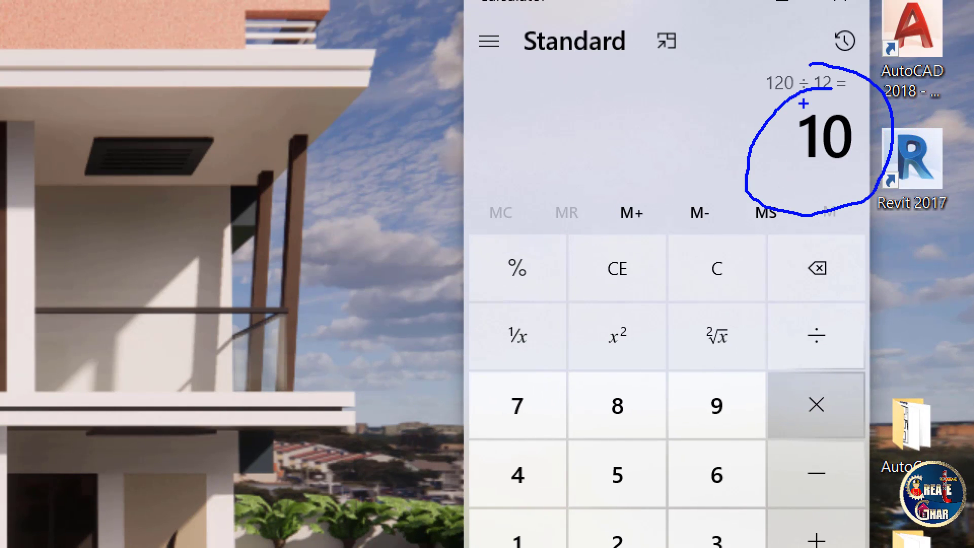
{"action": "mouse_move", "coordinate": [765, 91]}
{"action": "left_mouse_down"}
{"action": "mouse_move", "coordinate": [672, 147]}
{"action": "mouse_move", "coordinate": [722, 165]}
{"action": "left_mouse_up"}
{"action": "key", "text": "Escape"}
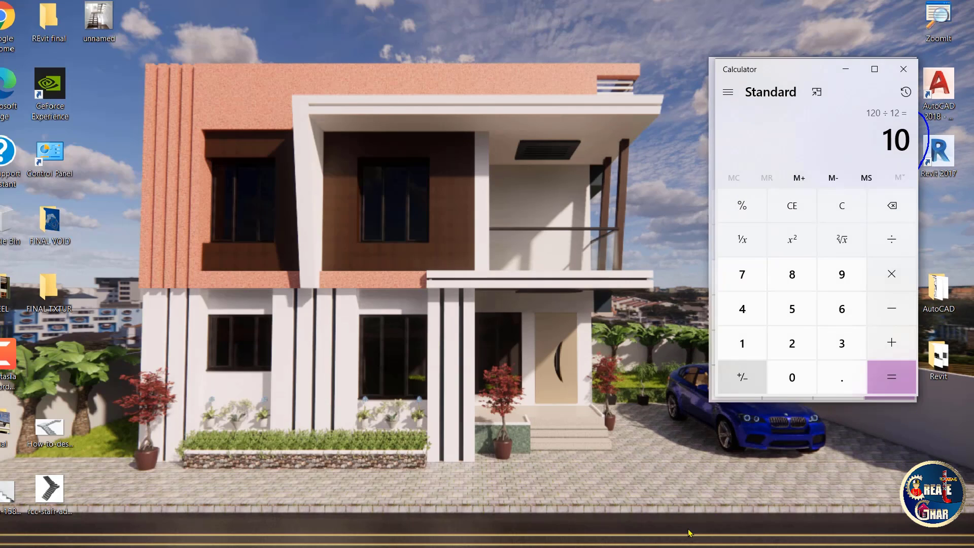
{"action": "key", "text": "alt+Tab"}
{"action": "left_click", "coordinate": [313, 389]}
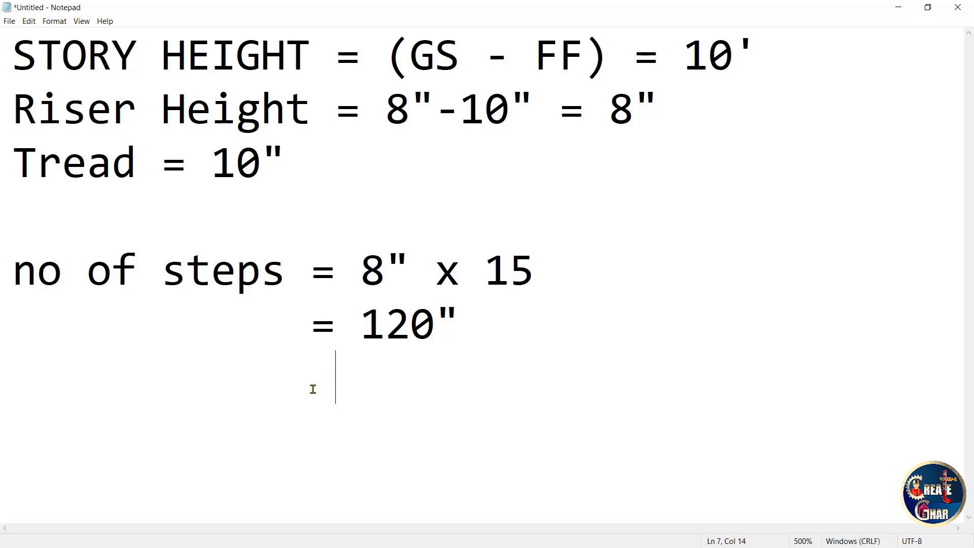
Add = 10' under the = 120" line.
{"action": "key", "text": "BackSpace"}
{"action": "type", "text": "="}
{"action": "type", "text": " 10'"}
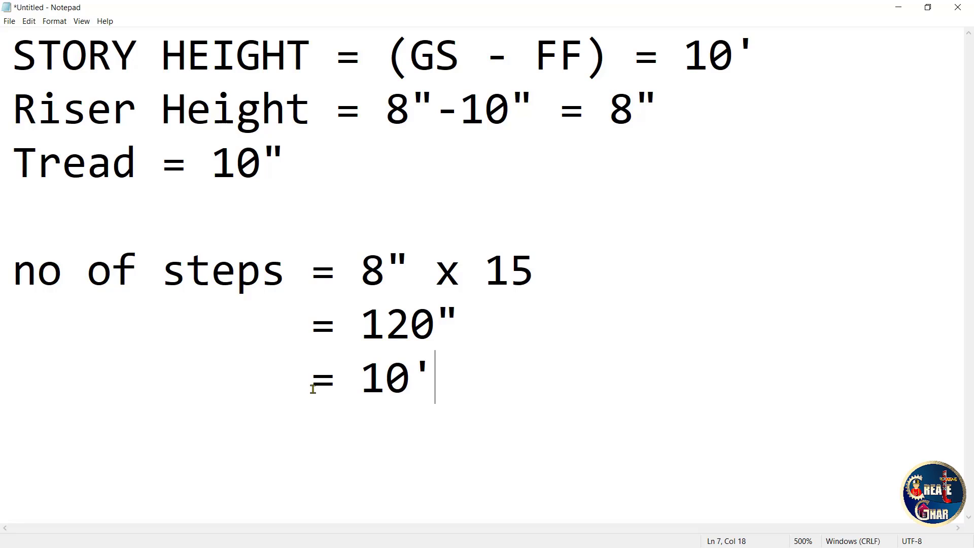
{"action": "left_click", "coordinate": [313, 389]}
{"action": "left_click", "coordinate": [362, 368]}
Annotate the 8" x 15 calculation with a pointer and handwritten note, then minimise Notepad.
{"action": "mouse_move", "coordinate": [515, 240]}
{"action": "left_mouse_down"}
{"action": "mouse_move", "coordinate": [413, 233]}
{"action": "mouse_move", "coordinate": [342, 277]}
{"action": "mouse_move", "coordinate": [451, 299]}
{"action": "mouse_move", "coordinate": [514, 238]}
{"action": "left_mouse_up"}
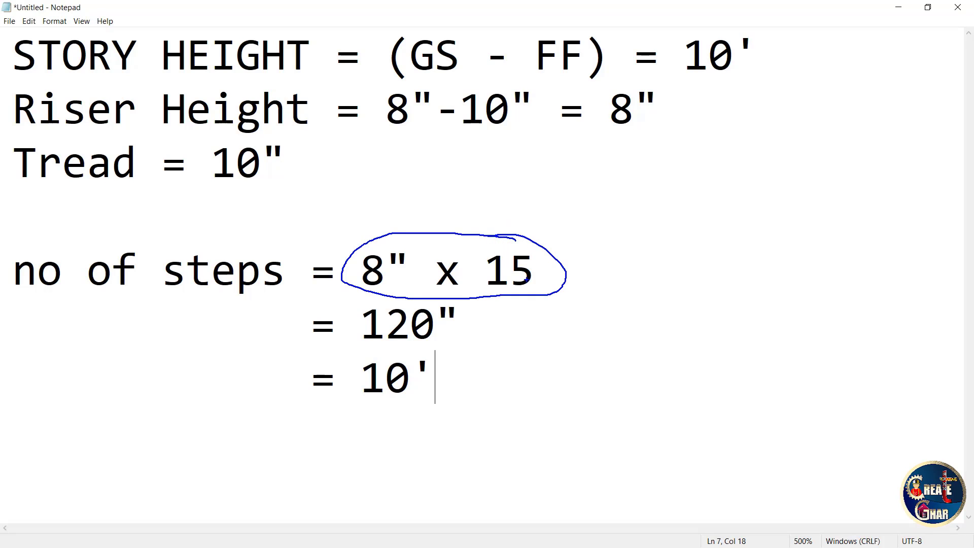
{"action": "left_click_drag", "start_coordinate": [533, 286], "coordinate": [597, 252]}
{"action": "mouse_move", "coordinate": [624, 235]}
{"action": "left_mouse_down"}
{"action": "mouse_move", "coordinate": [660, 205]}
{"action": "mouse_move", "coordinate": [786, 229]}
{"action": "left_mouse_up"}
{"action": "mouse_move", "coordinate": [675, 349]}
{"action": "left_mouse_down"}
{"action": "mouse_move", "coordinate": [689, 299]}
{"action": "mouse_move", "coordinate": [730, 360]}
{"action": "left_mouse_up"}
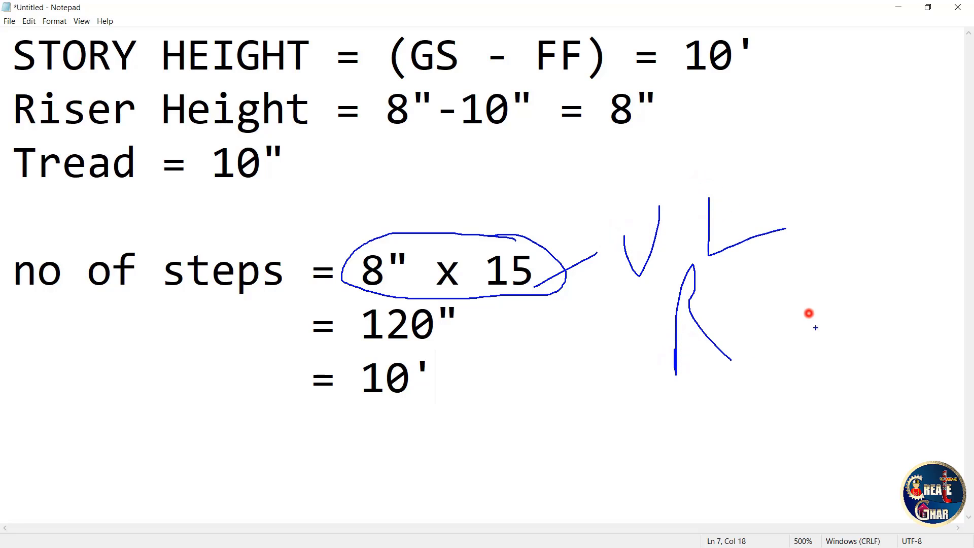
{"action": "mouse_move", "coordinate": [808, 313]}
{"action": "left_mouse_down"}
{"action": "mouse_move", "coordinate": [839, 375]}
{"action": "mouse_move", "coordinate": [781, 398]}
{"action": "left_mouse_up"}
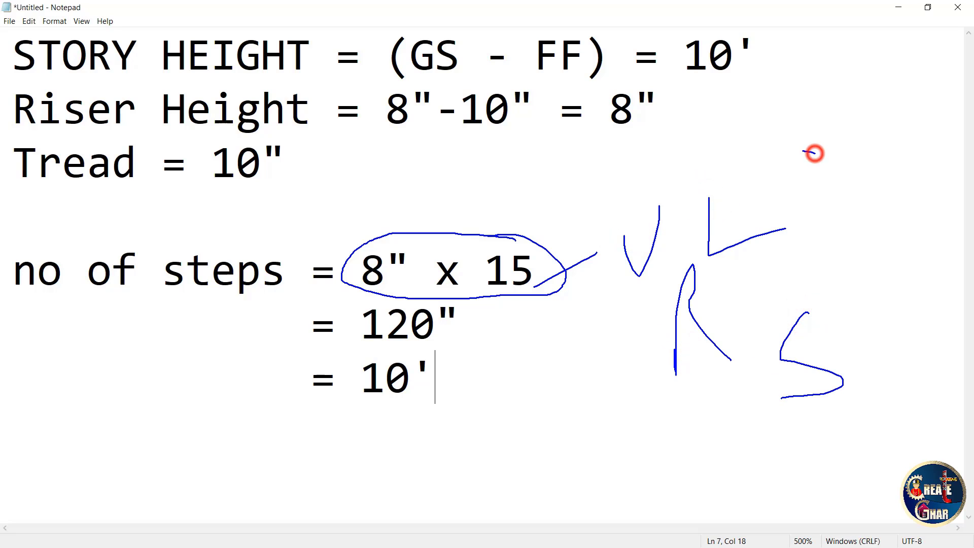
{"action": "mouse_move", "coordinate": [814, 154]}
{"action": "left_mouse_down"}
{"action": "mouse_move", "coordinate": [625, 264]}
{"action": "mouse_move", "coordinate": [855, 94]}
{"action": "left_mouse_up"}
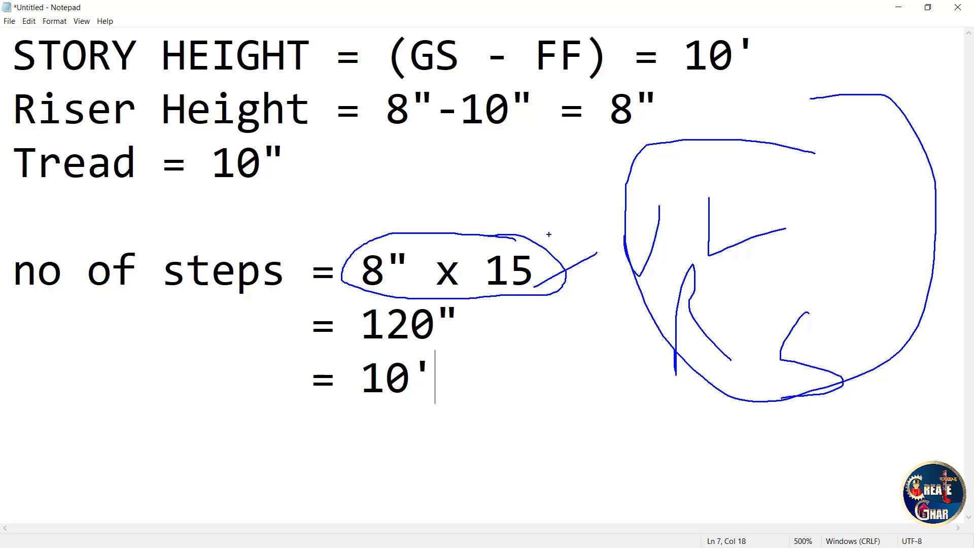
{"action": "left_click", "coordinate": [898, 8]}
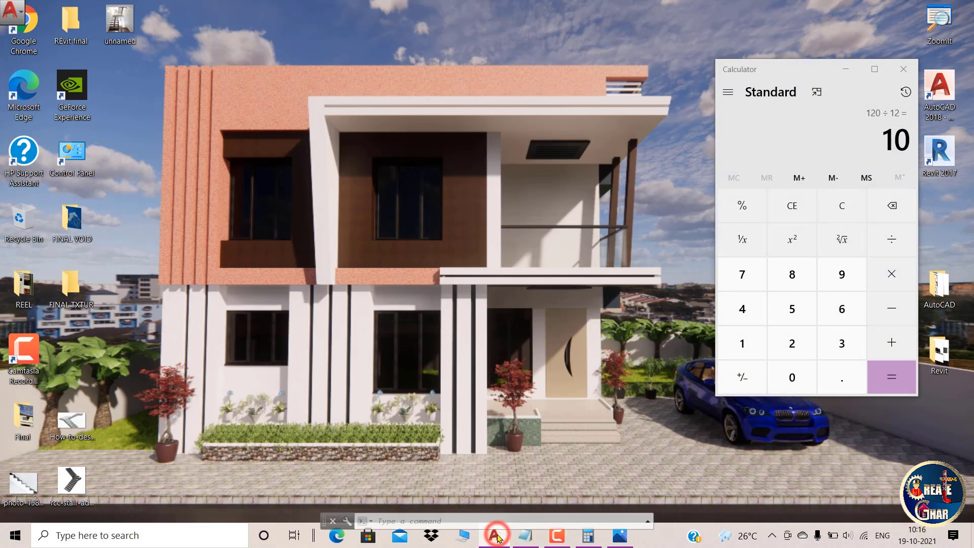
Switch to the 22X60 drawing and sketch the 15 x 8 step count beside the plan.
{"action": "left_click", "coordinate": [497, 531]}
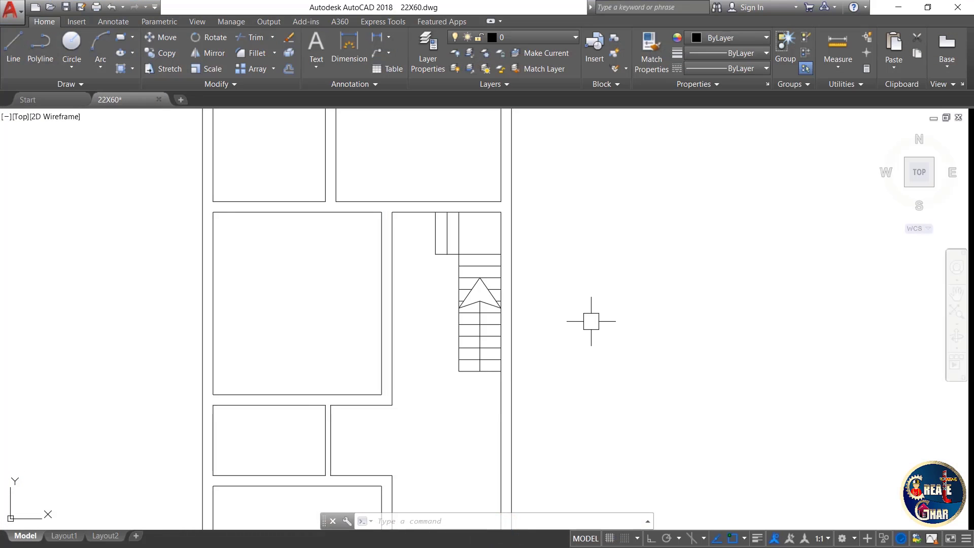
{"action": "mouse_move", "coordinate": [652, 232]}
{"action": "left_mouse_down"}
{"action": "mouse_move", "coordinate": [652, 268]}
{"action": "mouse_move", "coordinate": [692, 256]}
{"action": "mouse_move", "coordinate": [712, 224]}
{"action": "mouse_move", "coordinate": [726, 272]}
{"action": "left_mouse_up"}
{"action": "mouse_move", "coordinate": [715, 236]}
{"action": "left_mouse_down"}
{"action": "mouse_move", "coordinate": [759, 260]}
{"action": "mouse_move", "coordinate": [812, 254]}
{"action": "left_mouse_up"}
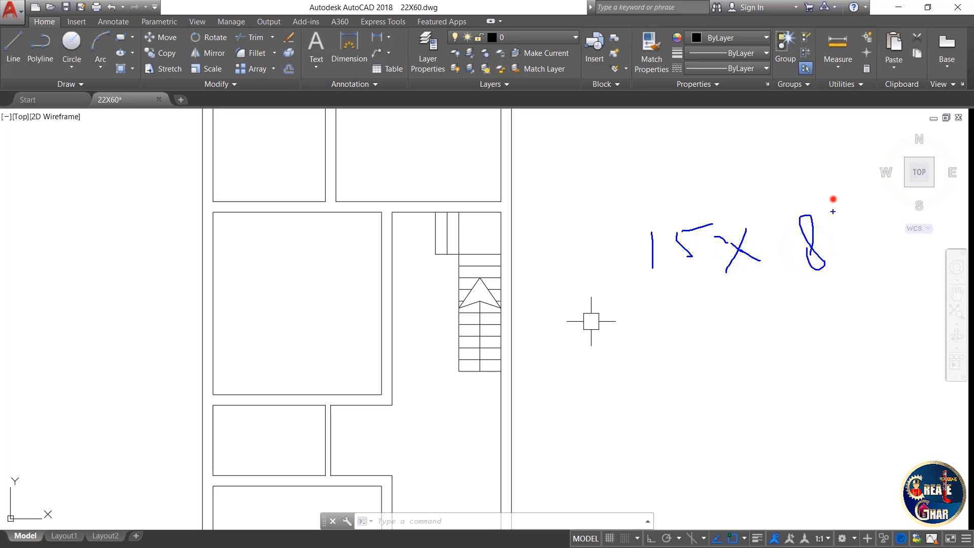
{"action": "left_click_drag", "start_coordinate": [843, 200], "coordinate": [847, 218]}
{"action": "key", "text": "Escape"}
{"action": "key", "text": "Escape"}
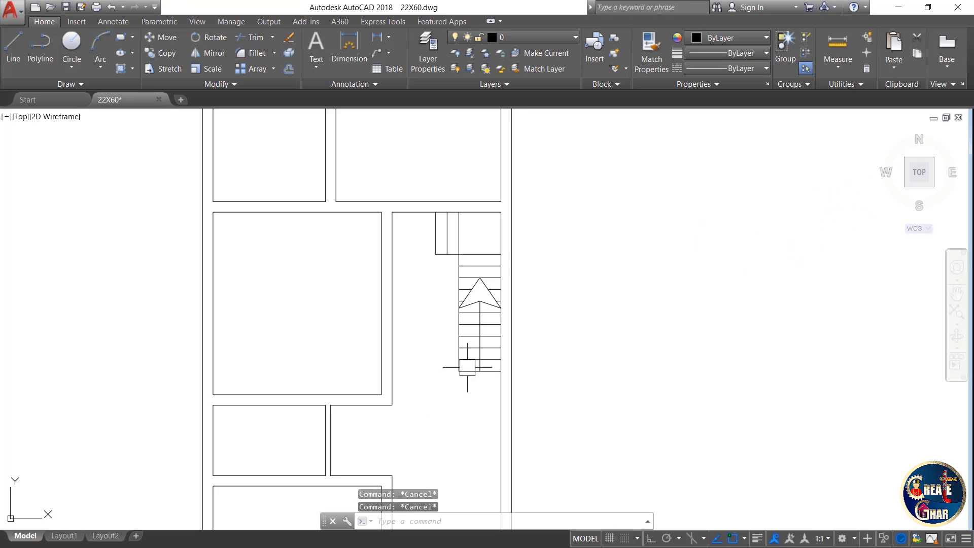
{"action": "scroll", "coordinate": [468, 355], "scroll_direction": "up", "scroll_amount": 4}
{"action": "scroll", "coordinate": [468, 355], "scroll_direction": "down", "scroll_amount": 2}
Erase the old straight staircase treads and arrow from the stairwell.
{"action": "left_click", "coordinate": [489, 178]}
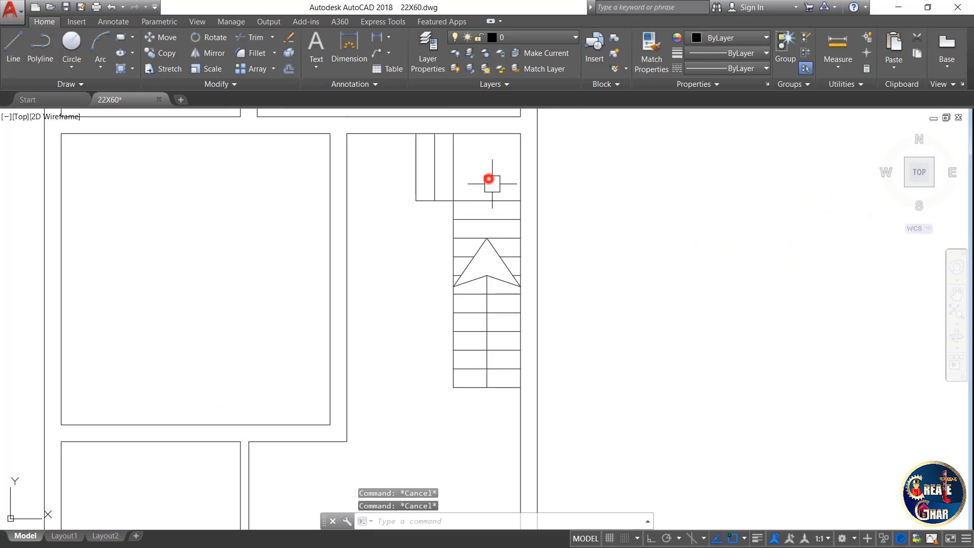
{"action": "left_click", "coordinate": [413, 398]}
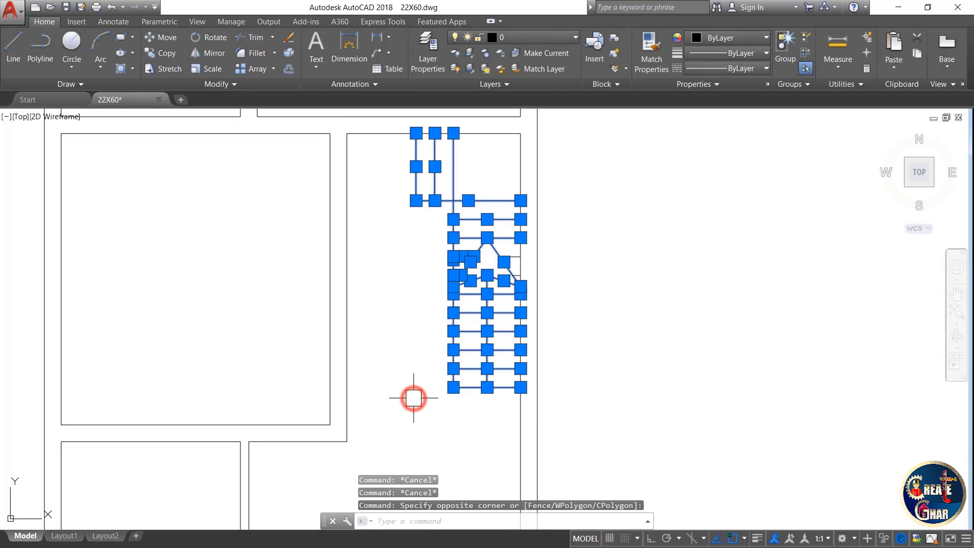
{"action": "key", "text": "Delete"}
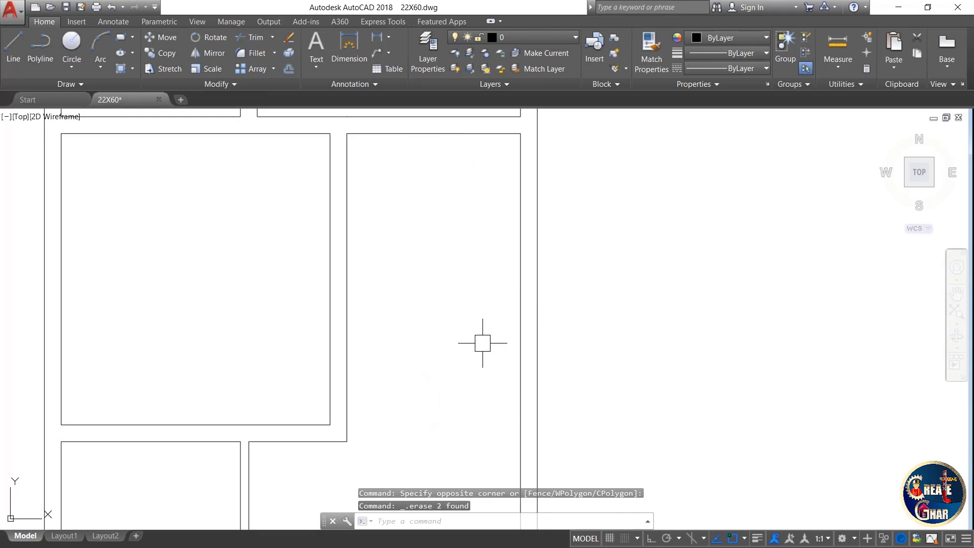
{"action": "scroll", "coordinate": [507, 332], "scroll_direction": "down", "scroll_amount": 4}
{"action": "scroll", "coordinate": [558, 279], "scroll_direction": "down", "scroll_amount": 2}
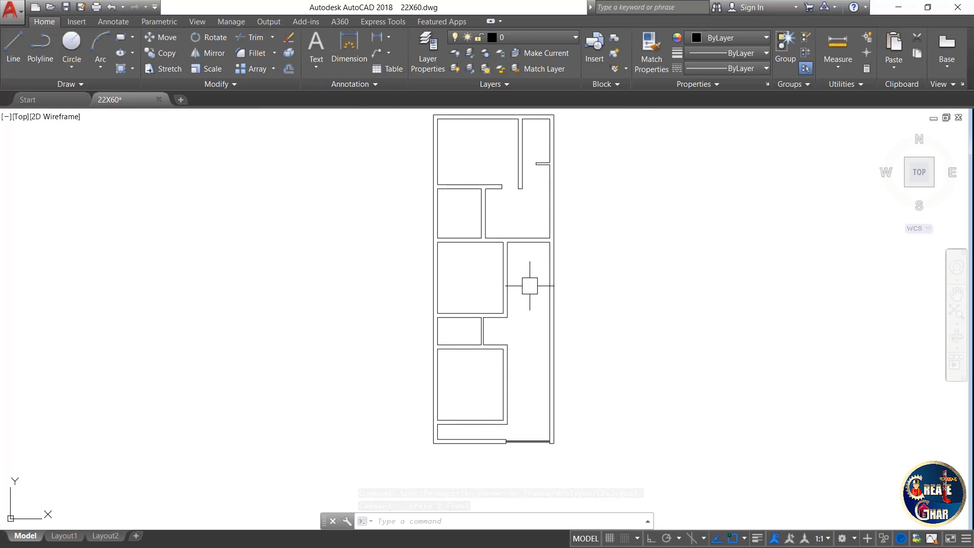
{"action": "scroll", "coordinate": [537, 264], "scroll_direction": "up", "scroll_amount": 4}
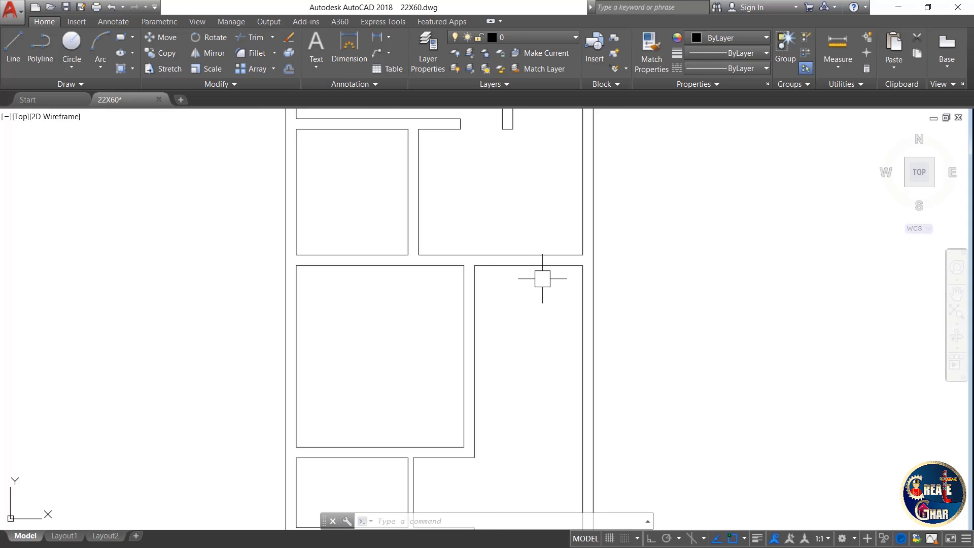
{"action": "scroll", "coordinate": [515, 252], "scroll_direction": "down", "scroll_amount": 1}
{"action": "scroll", "coordinate": [528, 305], "scroll_direction": "up", "scroll_amount": 1}
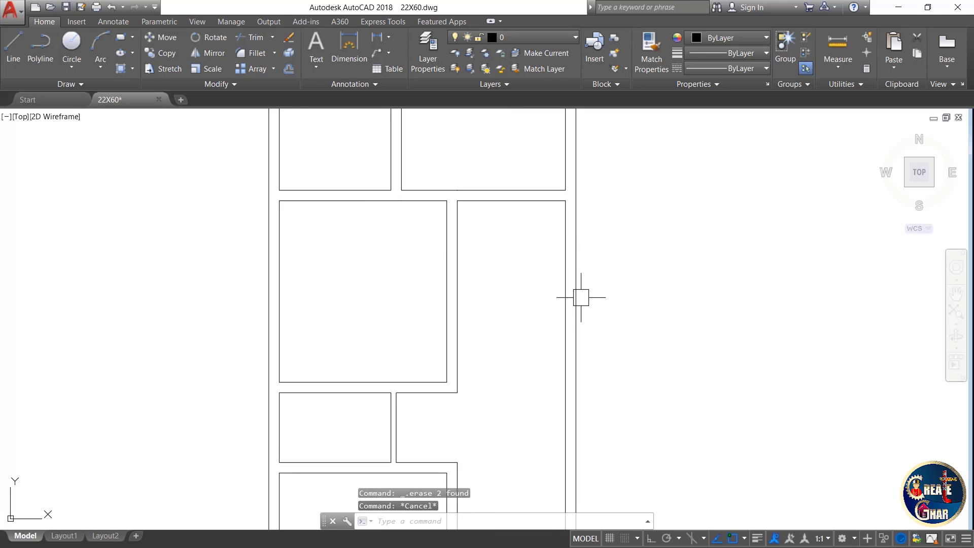
{"action": "scroll", "coordinate": [581, 297], "scroll_direction": "up", "scroll_amount": 2}
{"action": "scroll", "coordinate": [608, 296], "scroll_direction": "down", "scroll_amount": 2}
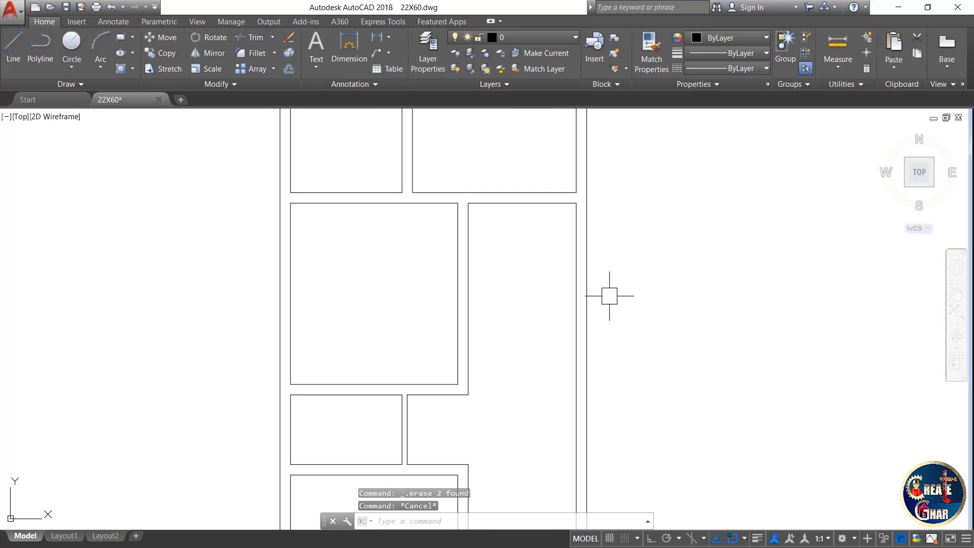
{"action": "type", "text": "o"}
Offset the stair room's right and top walls 3' inward.
{"action": "key", "text": "Return"}
{"action": "type", "text": "3'"}
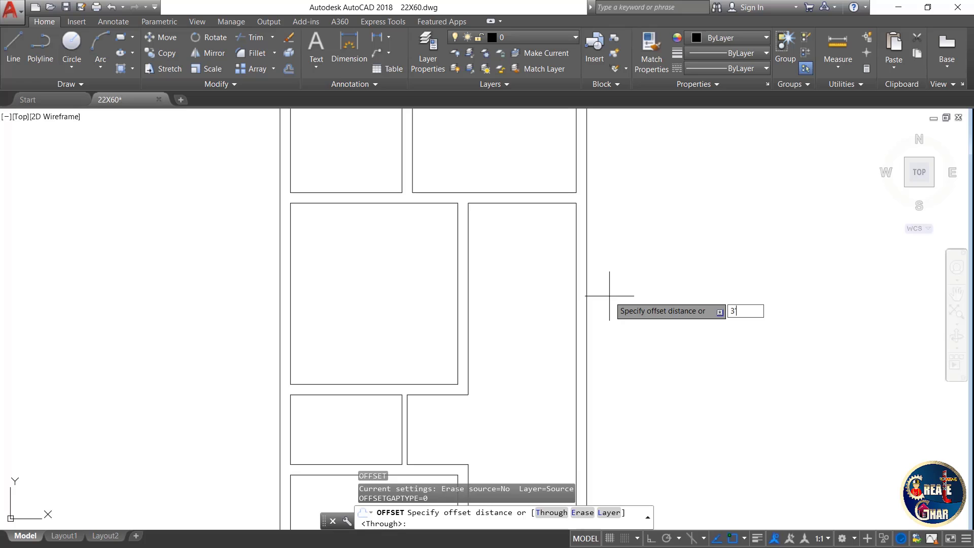
{"action": "key", "text": "Return"}
{"action": "scroll", "coordinate": [591, 304], "scroll_direction": "up", "scroll_amount": 2}
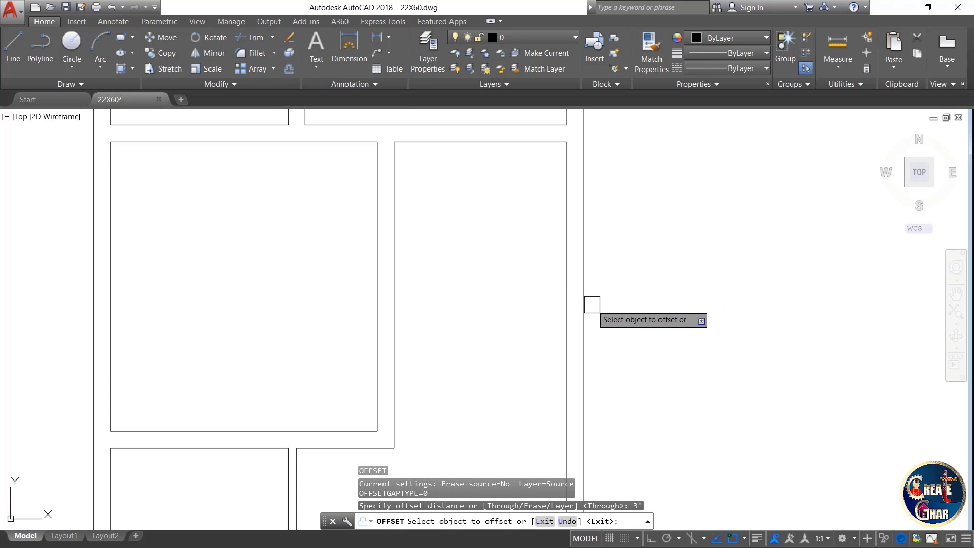
{"action": "left_click", "coordinate": [564, 312]}
{"action": "left_click", "coordinate": [510, 314]}
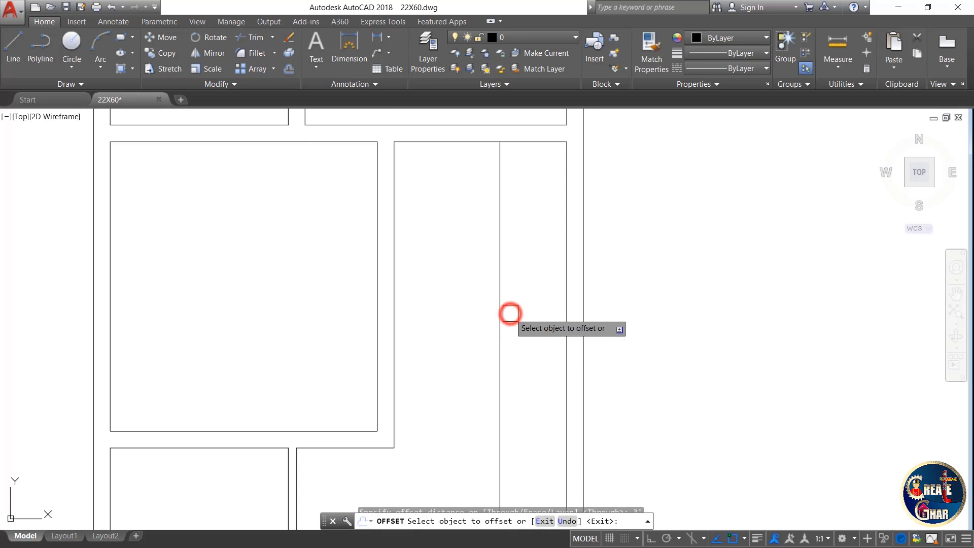
{"action": "left_click", "coordinate": [525, 147]}
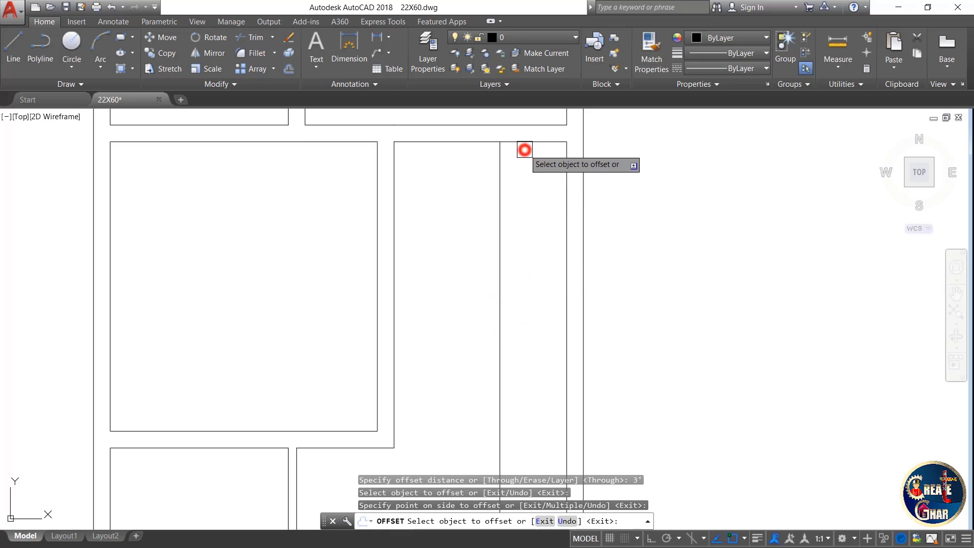
{"action": "left_click", "coordinate": [520, 207]}
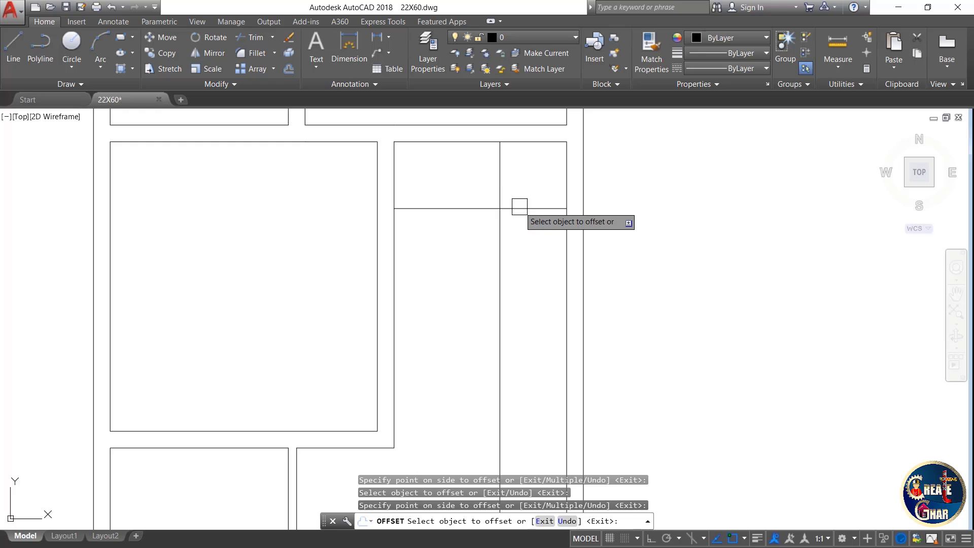
{"action": "key", "text": "Escape"}
Restart OFFSET and minimize AutoCAD to reach the desktop.
{"action": "scroll", "coordinate": [514, 213], "scroll_direction": "down", "scroll_amount": 2}
{"action": "scroll", "coordinate": [513, 232], "scroll_direction": "up", "scroll_amount": 2}
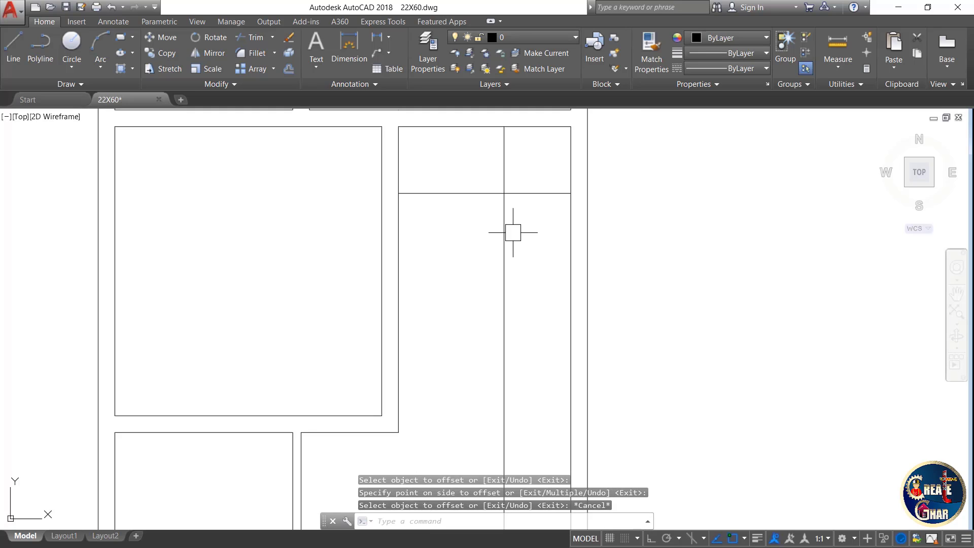
{"action": "type", "text": "o"}
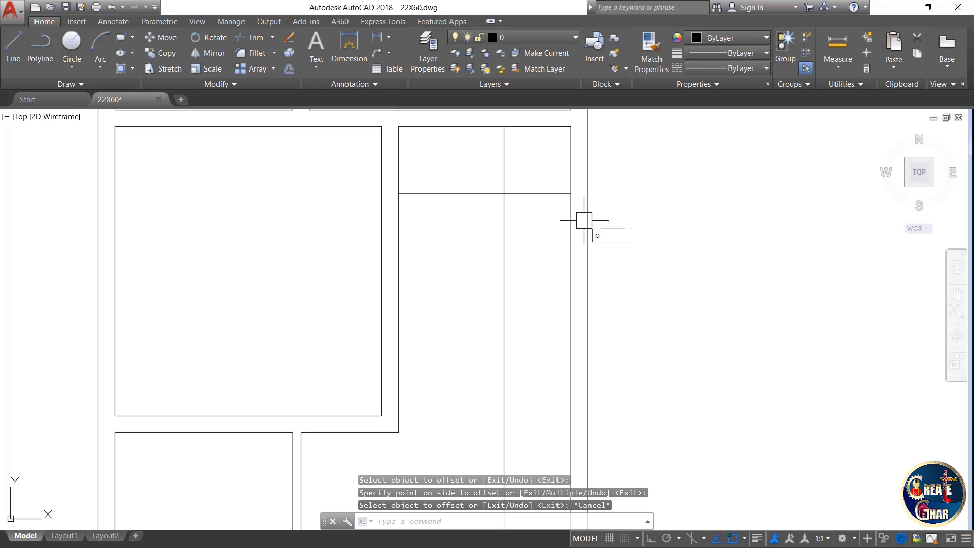
{"action": "key", "text": "Return"}
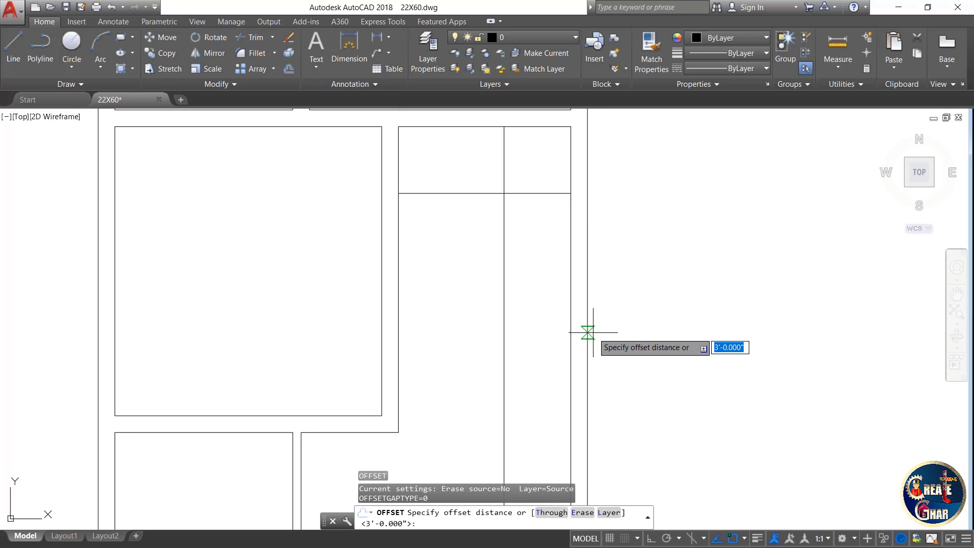
{"action": "left_click", "coordinate": [604, 546]}
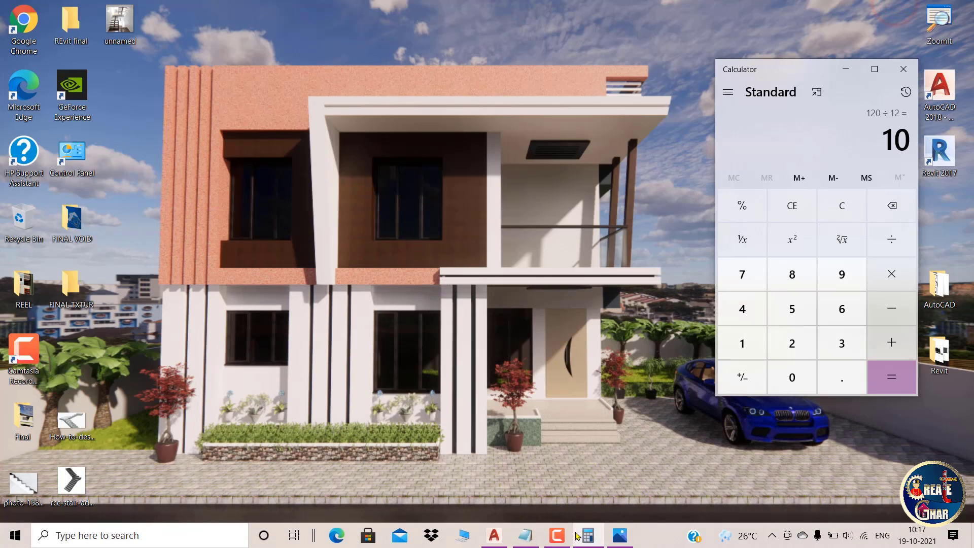
{"action": "left_click", "coordinate": [534, 537]}
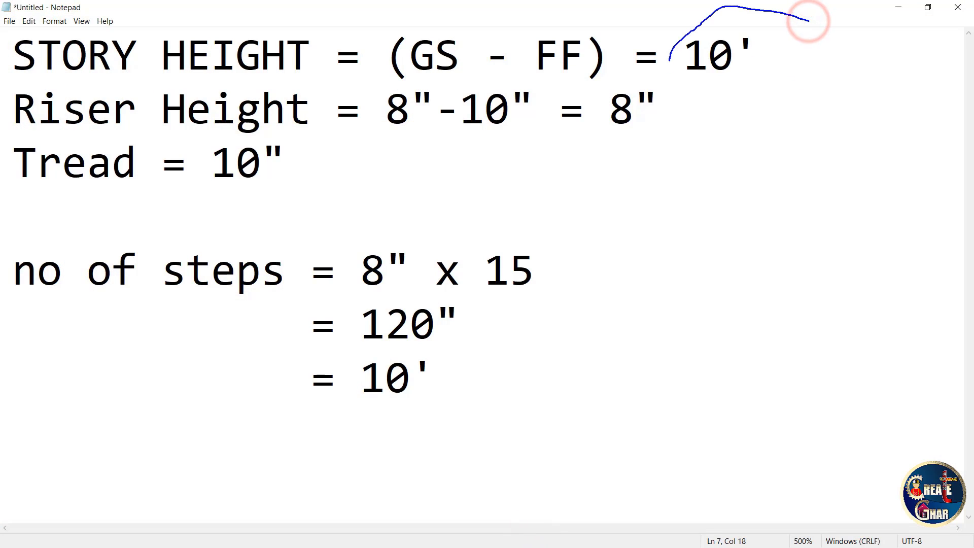
{"action": "left_click_drag", "start_coordinate": [744, 7], "coordinate": [762, 27]}
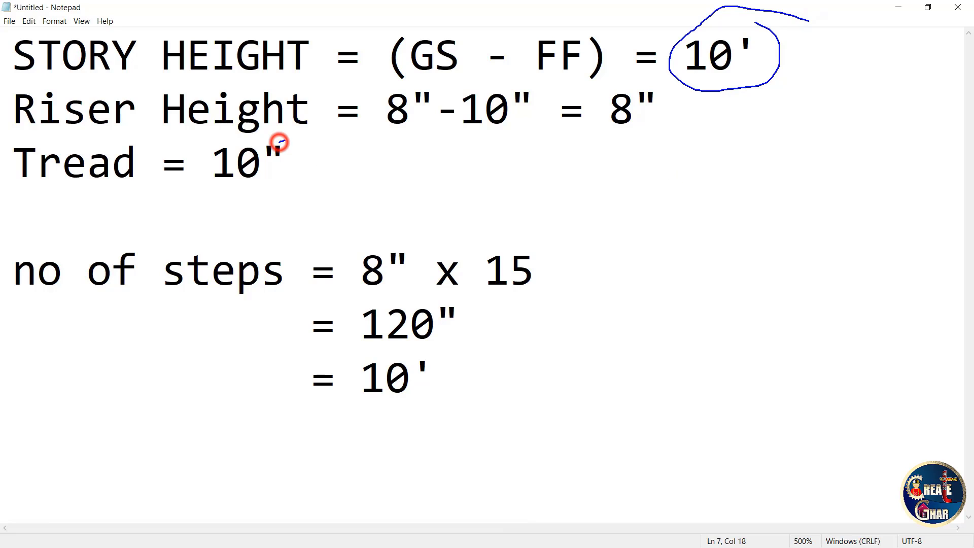
{"action": "left_click_drag", "start_coordinate": [279, 142], "coordinate": [299, 137]}
{"action": "left_click_drag", "start_coordinate": [613, 82], "coordinate": [607, 96]}
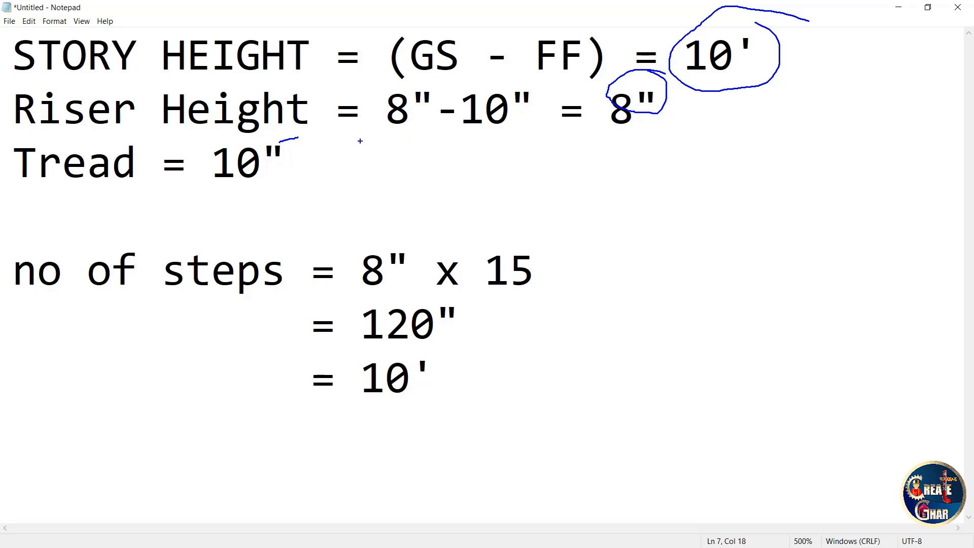
{"action": "left_click_drag", "start_coordinate": [264, 138], "coordinate": [292, 178]}
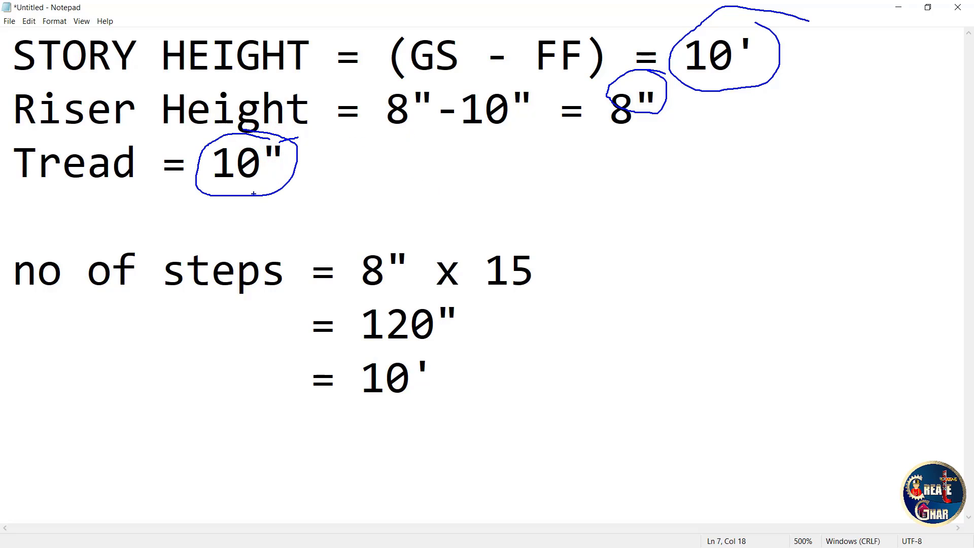
{"action": "left_click_drag", "start_coordinate": [139, 310], "coordinate": [268, 311]}
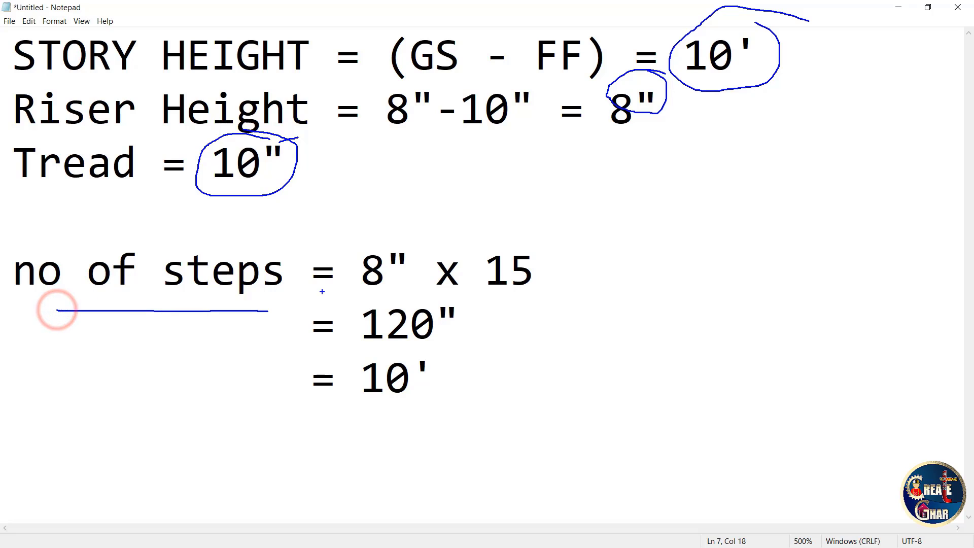
{"action": "left_click_drag", "start_coordinate": [403, 228], "coordinate": [388, 300]}
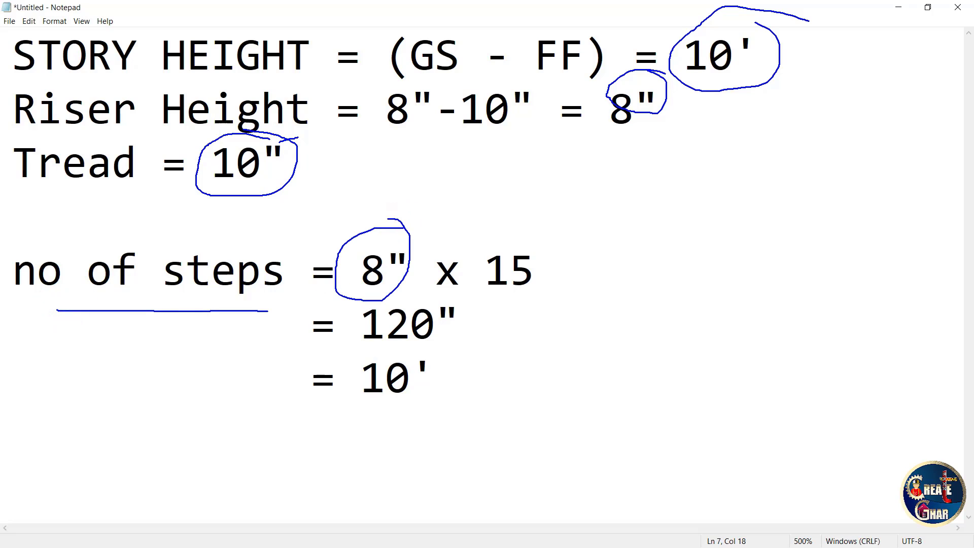
{"action": "mouse_move", "coordinate": [545, 209]}
{"action": "left_mouse_down"}
{"action": "mouse_move", "coordinate": [467, 269]}
{"action": "mouse_move", "coordinate": [552, 270]}
{"action": "left_mouse_up"}
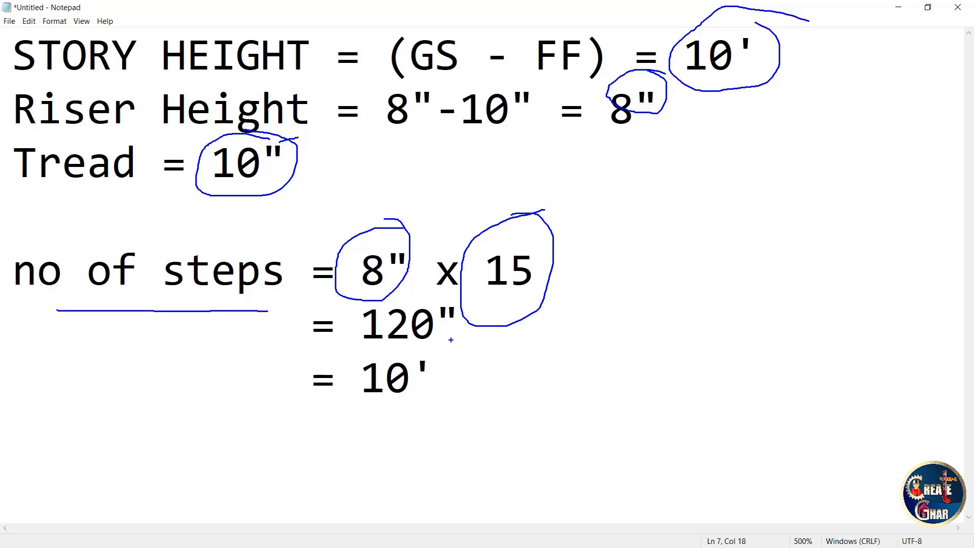
{"action": "key", "text": "Escape"}
Return to the AutoCAD drawing and set up OFFSET with a 10" distance.
{"action": "left_click", "coordinate": [898, 7]}
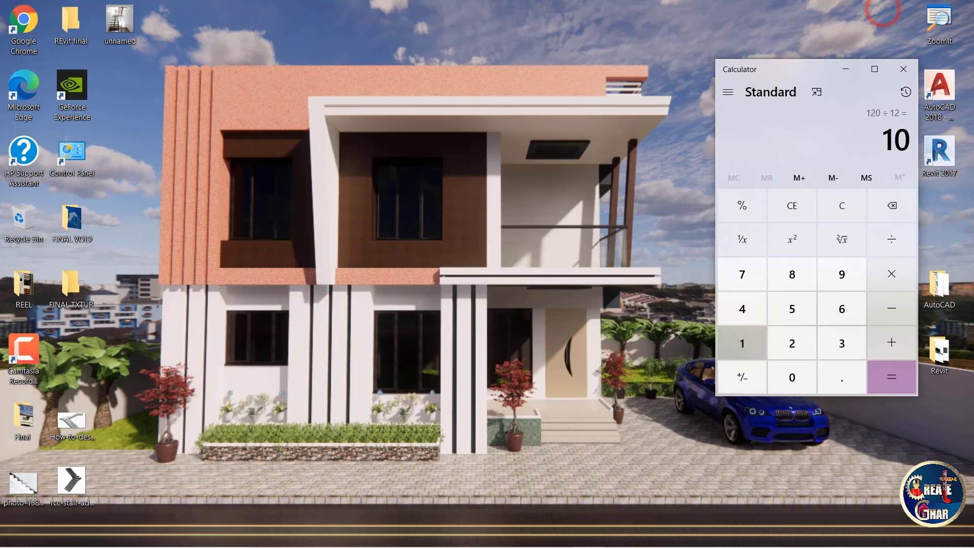
{"action": "left_click", "coordinate": [494, 539]}
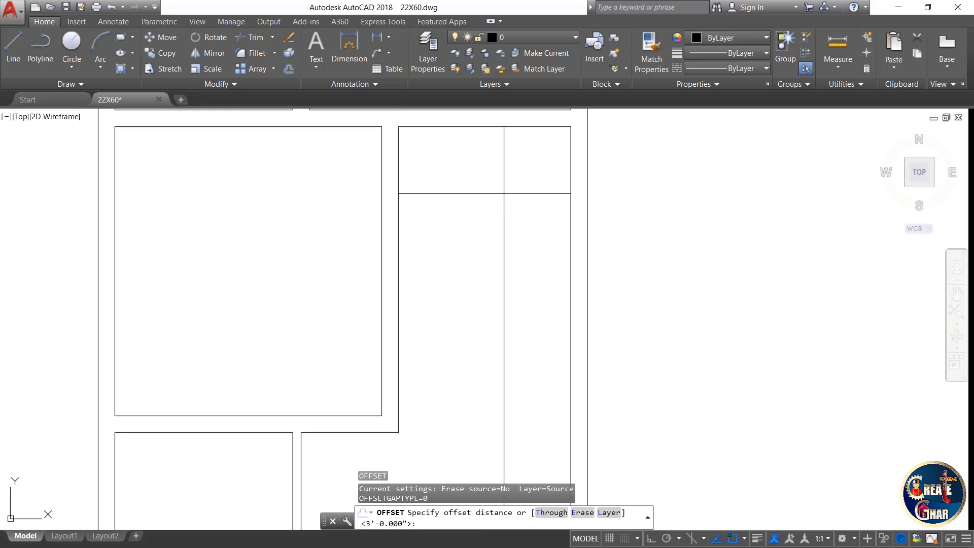
{"action": "key", "text": "Escape"}
{"action": "key", "text": "Escape"}
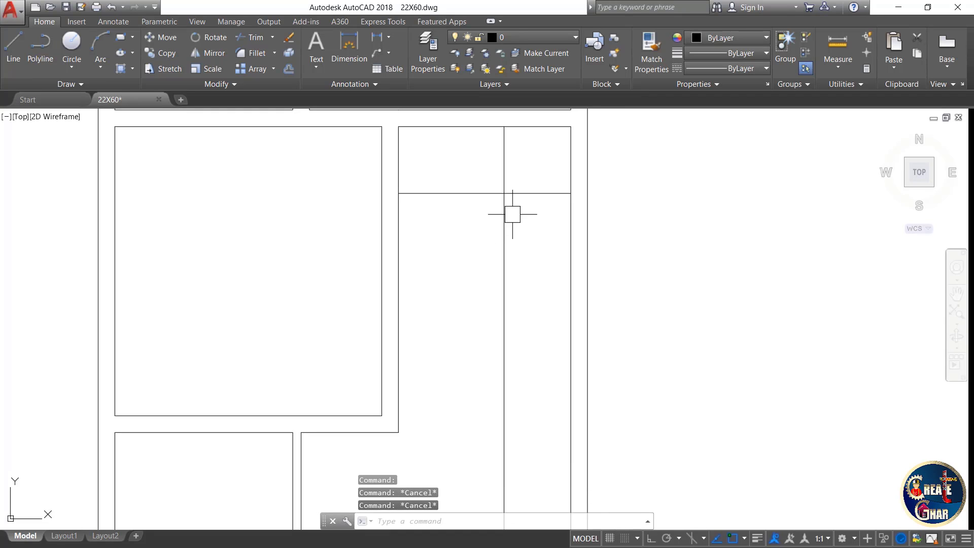
{"action": "type", "text": "o"}
{"action": "key", "text": "Return"}
{"action": "type", "text": "10"}
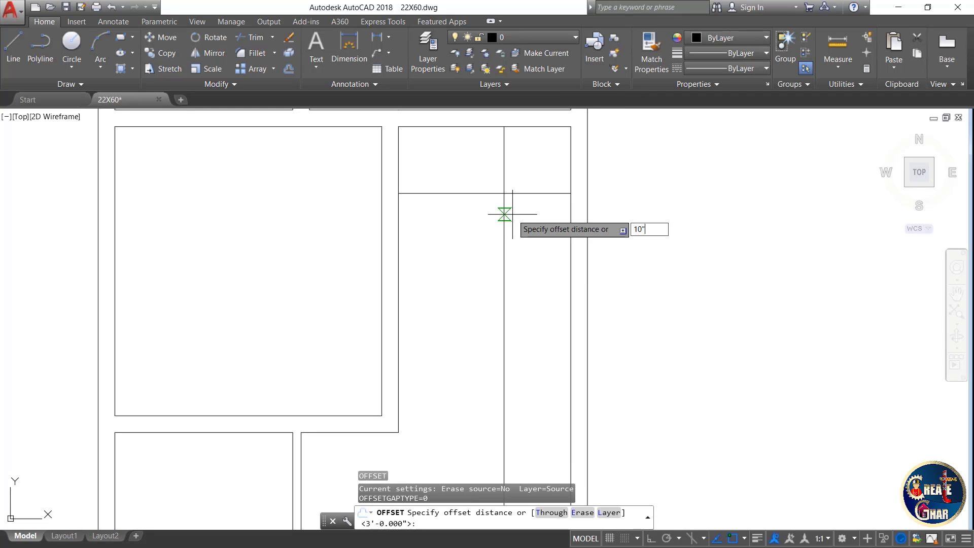
{"action": "key", "text": "Return"}
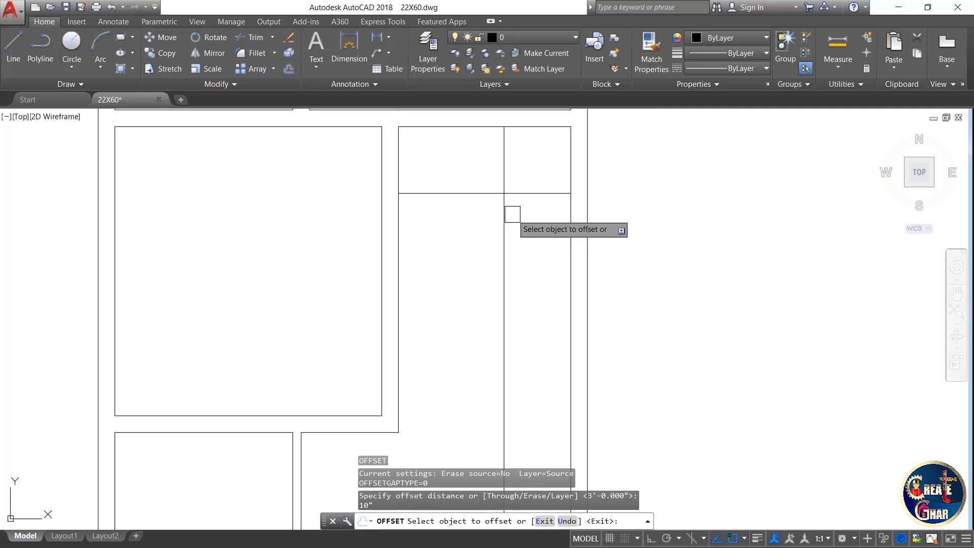
Create six tread lines 10" apart, stepping down from the landing line.
{"action": "scroll", "coordinate": [513, 211], "scroll_direction": "up", "scroll_amount": 3}
{"action": "left_click", "coordinate": [530, 180]}
{"action": "left_click", "coordinate": [539, 210]}
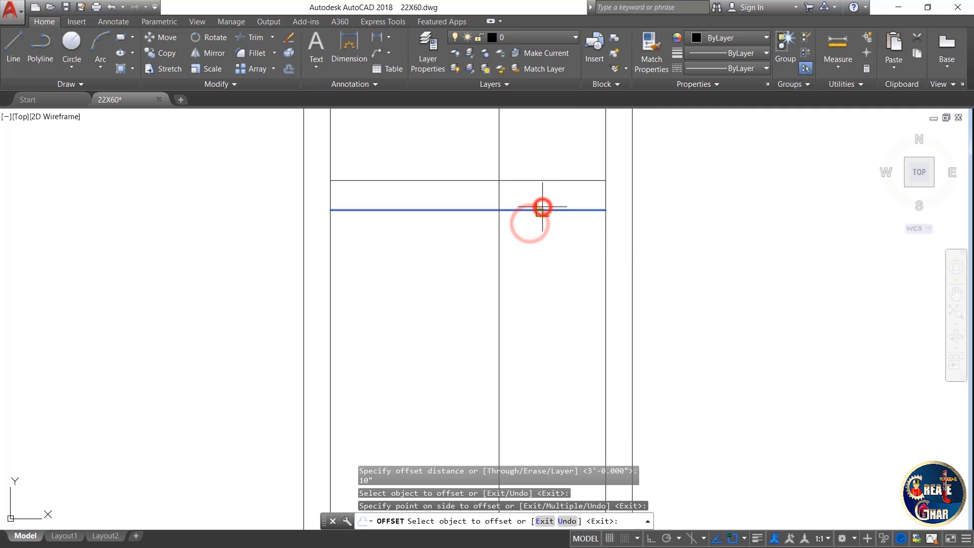
{"action": "left_click", "coordinate": [536, 272]}
{"action": "left_click", "coordinate": [542, 240]}
{"action": "left_click", "coordinate": [537, 293]}
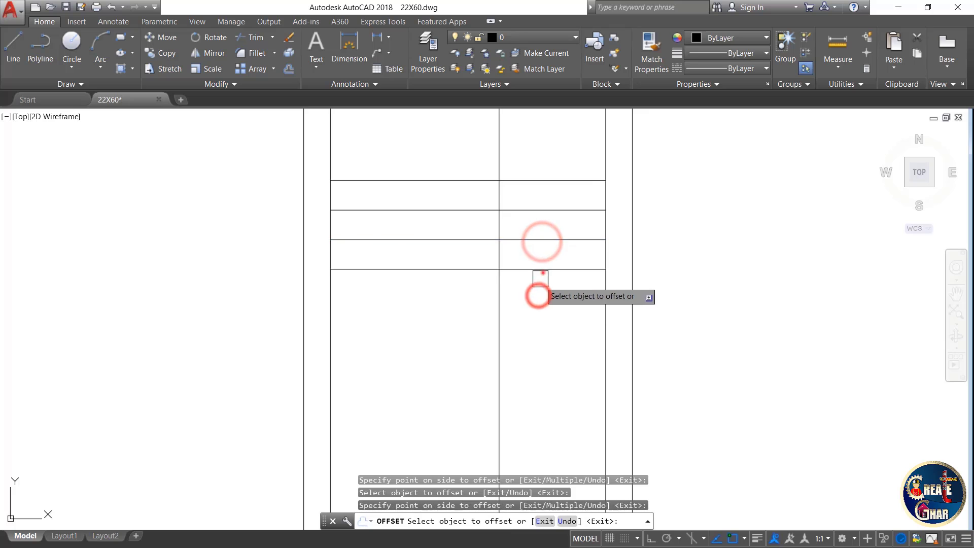
{"action": "left_click", "coordinate": [541, 268]}
{"action": "left_click", "coordinate": [544, 340]}
{"action": "left_click", "coordinate": [550, 297]}
{"action": "left_click", "coordinate": [550, 369]}
{"action": "scroll", "coordinate": [570, 300], "scroll_direction": "down", "scroll_amount": 2}
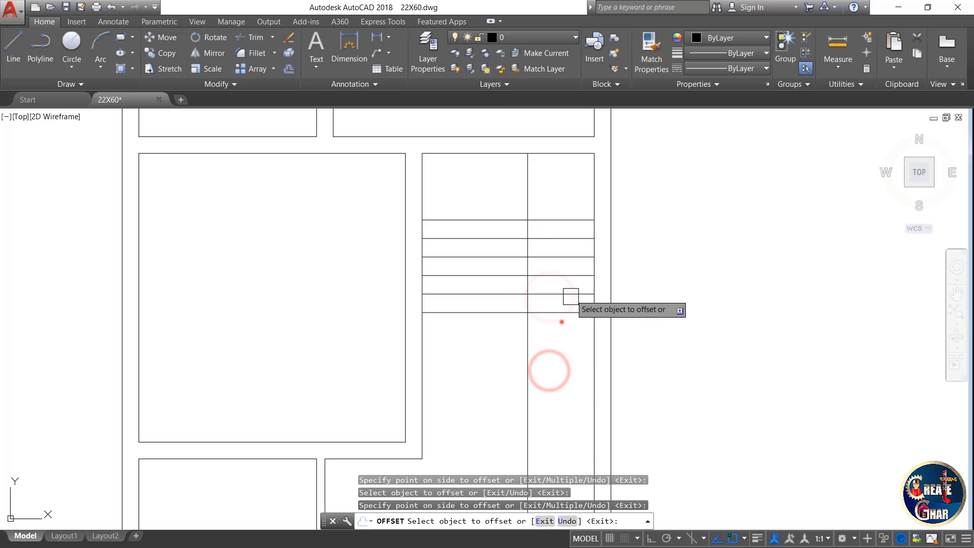
{"action": "left_click", "coordinate": [561, 322]}
{"action": "left_click", "coordinate": [561, 360]}
{"action": "key", "text": "Escape"}
{"action": "key", "text": "Escape"}
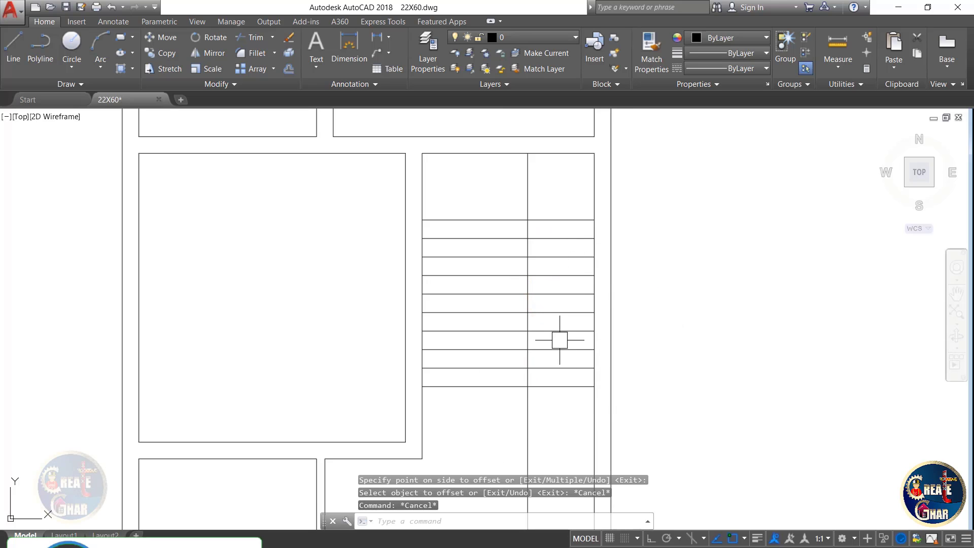
Trim away the tread lines' left portions with TR.
{"action": "type", "text": "TR"}
{"action": "key", "text": "Return"}
{"action": "key", "text": "Return"}
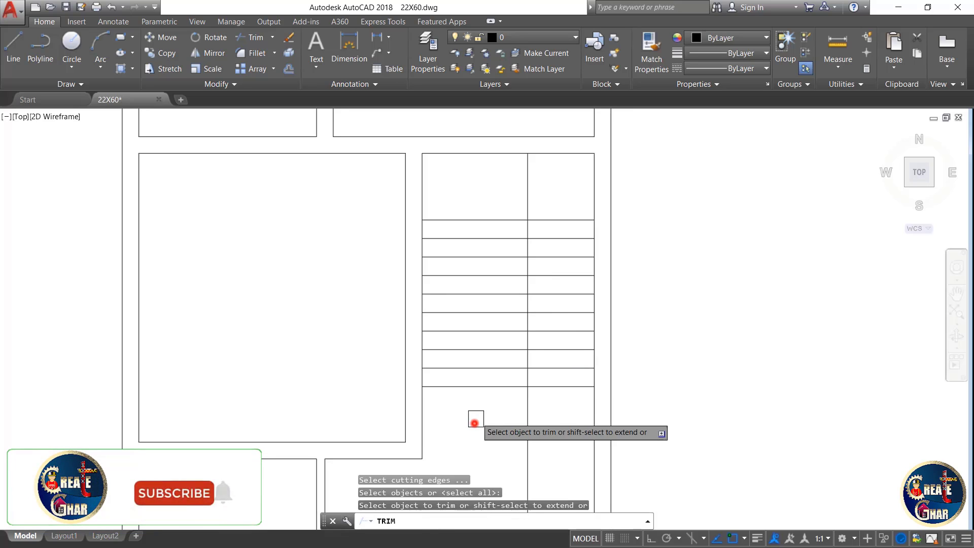
{"action": "left_click", "coordinate": [474, 419]}
{"action": "left_click", "coordinate": [479, 230]}
{"action": "key", "text": "Escape"}
{"action": "key", "text": "Escape"}
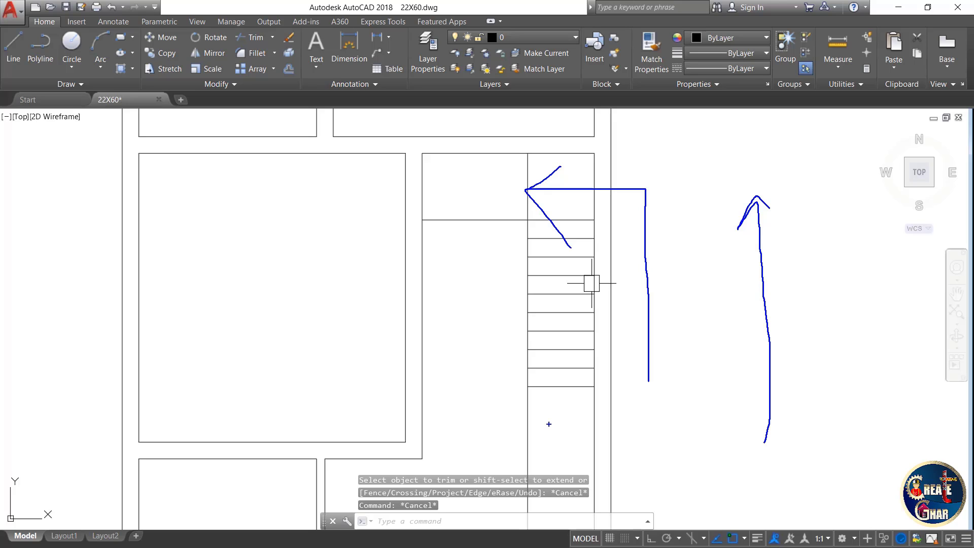
Clear the pen arrows and rerun TRIM using all lines as cutting edges.
{"action": "key", "text": "Escape"}
{"action": "key", "text": "Return"}
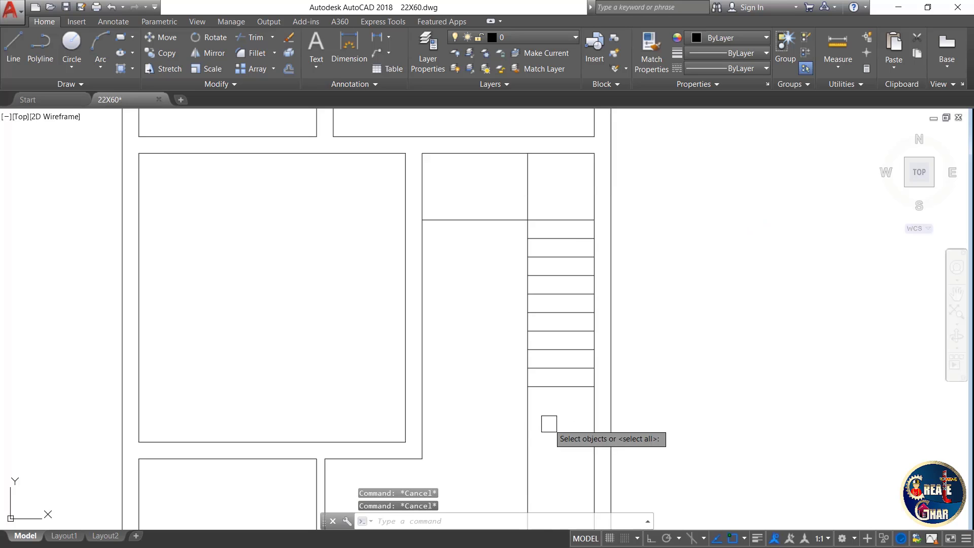
{"action": "key", "text": "Return"}
{"action": "key", "text": "Escape"}
{"action": "key", "text": "Escape"}
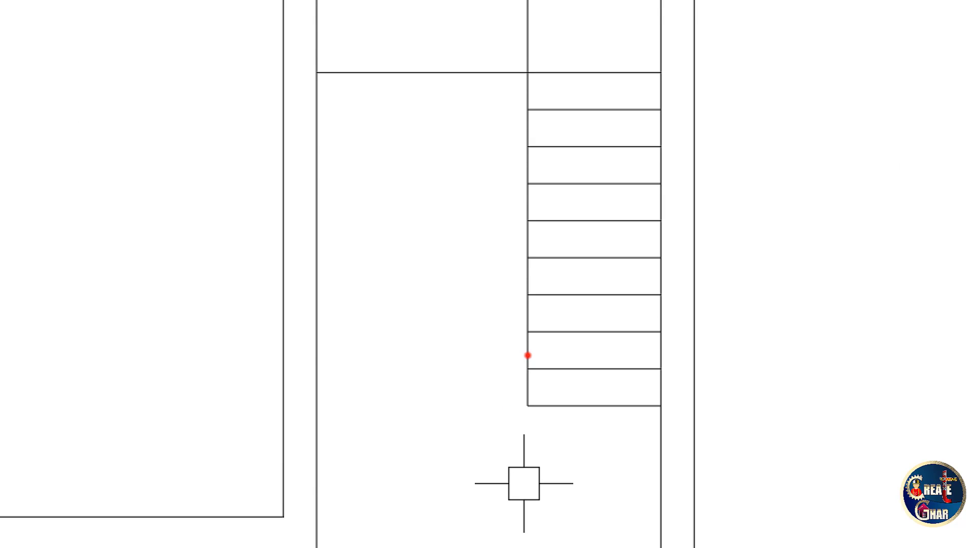
Mark a walking line up the treads from the lowest tread toward the landing.
{"action": "left_click_drag", "start_coordinate": [600, 412], "coordinate": [600, 433]}
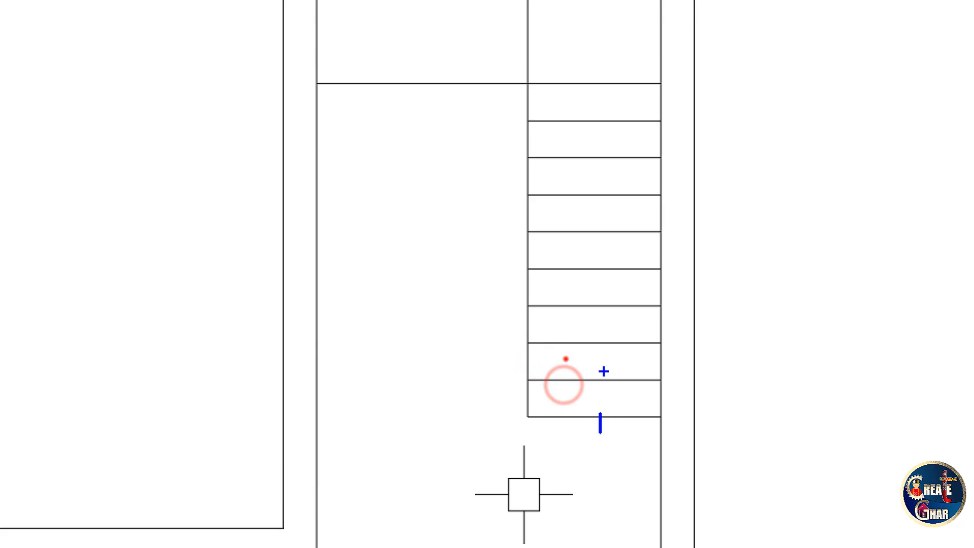
{"action": "left_click_drag", "start_coordinate": [603, 361], "coordinate": [604, 396]}
{"action": "left_click_drag", "start_coordinate": [620, 344], "coordinate": [620, 365]}
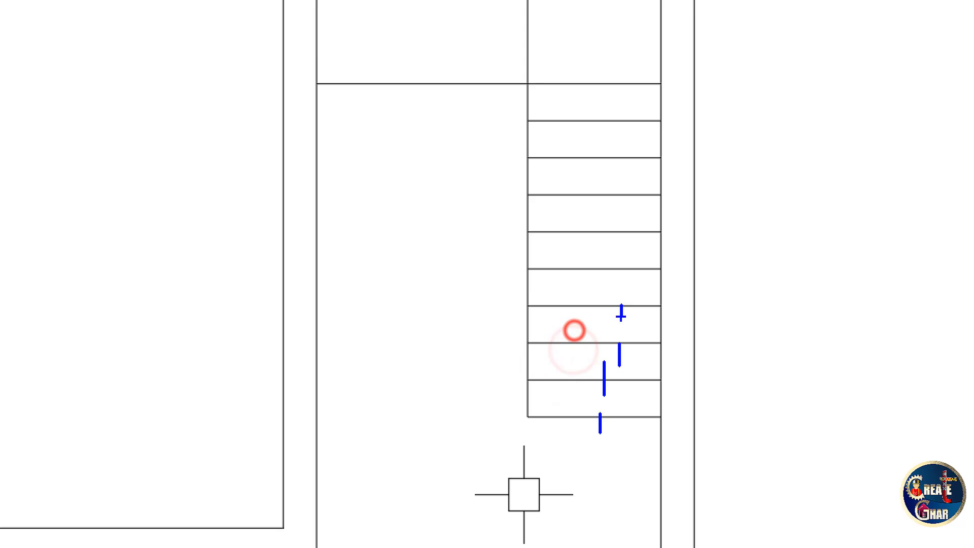
{"action": "left_click_drag", "start_coordinate": [621, 304], "coordinate": [622, 318]}
{"action": "left_click_drag", "start_coordinate": [623, 263], "coordinate": [622, 282]}
{"action": "left_click_drag", "start_coordinate": [622, 227], "coordinate": [622, 241]}
{"action": "left_click_drag", "start_coordinate": [623, 187], "coordinate": [623, 215]}
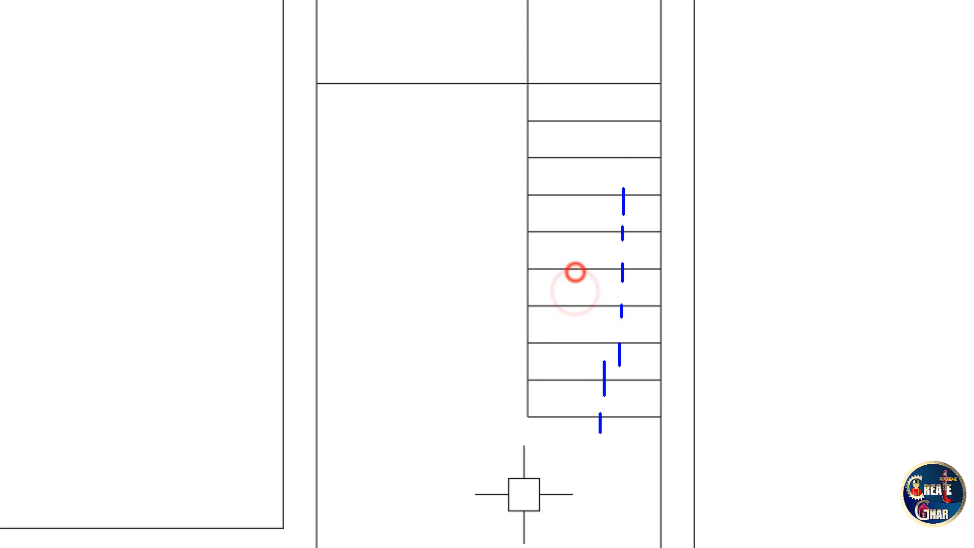
{"action": "left_click_drag", "start_coordinate": [624, 148], "coordinate": [623, 169]}
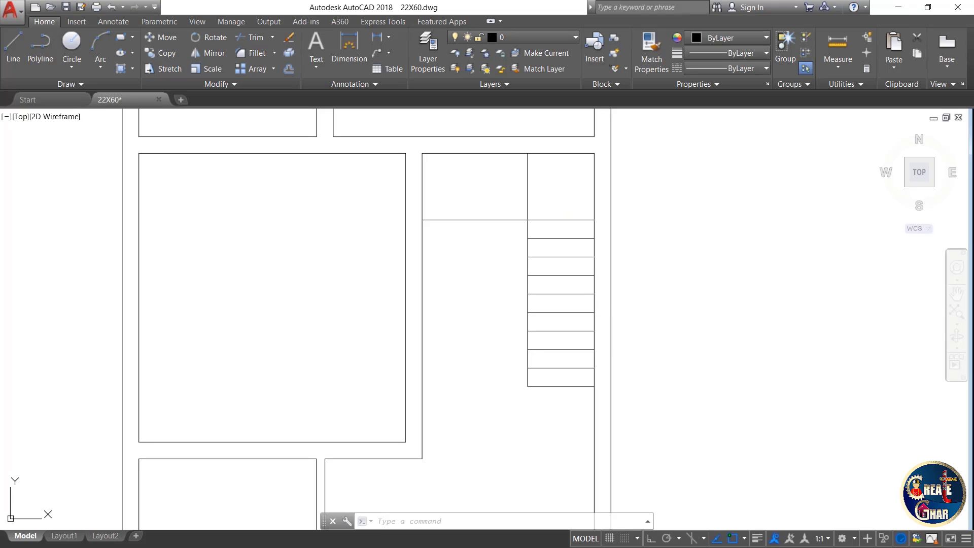
Add two more 10" tread lines below the bottom tread.
{"action": "type", "text": "o"}
{"action": "key", "text": "Return"}
{"action": "type", "text": "10"}
{"action": "key", "text": "Return"}
{"action": "left_click", "coordinate": [558, 387]}
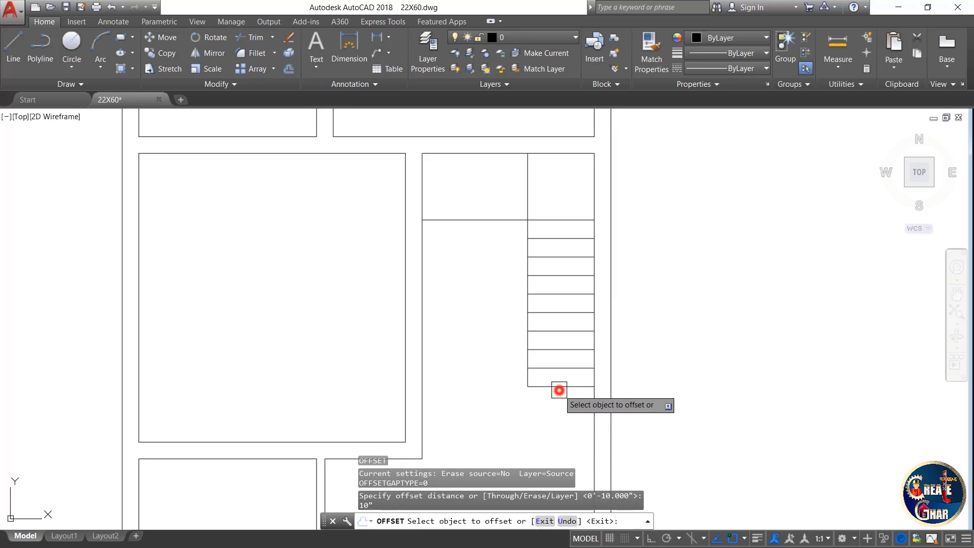
{"action": "left_click", "coordinate": [561, 413]}
{"action": "left_click", "coordinate": [561, 429]}
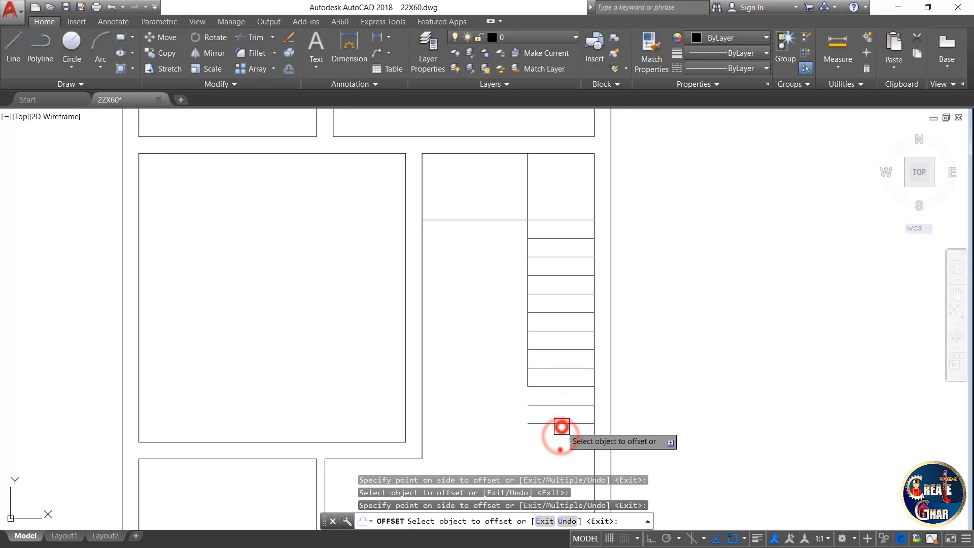
{"action": "left_click", "coordinate": [560, 449]}
Offset the vertical line at the stair top twice, 10" to the left.
{"action": "left_click", "coordinate": [527, 188]}
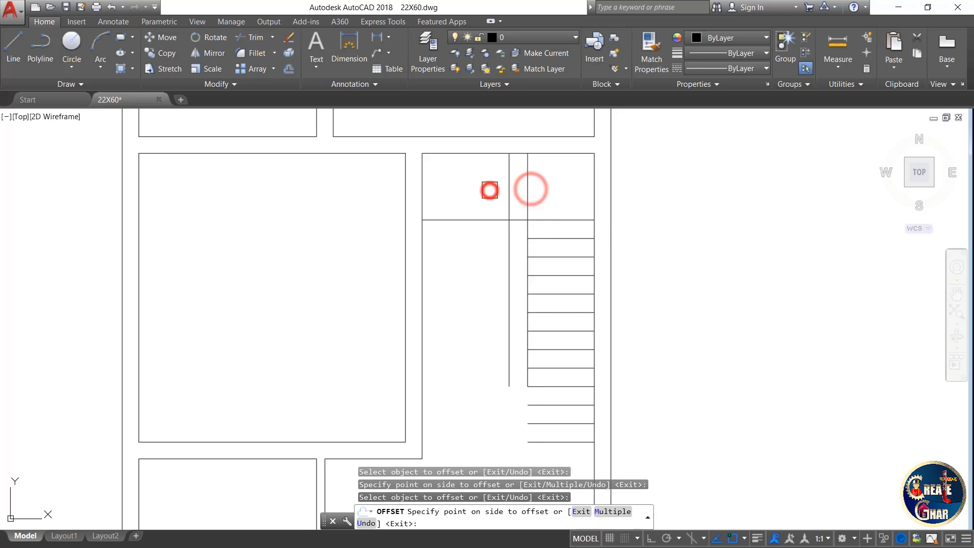
{"action": "left_click", "coordinate": [481, 189]}
{"action": "left_click", "coordinate": [509, 198]}
{"action": "key", "text": "Escape"}
{"action": "key", "text": "Escape"}
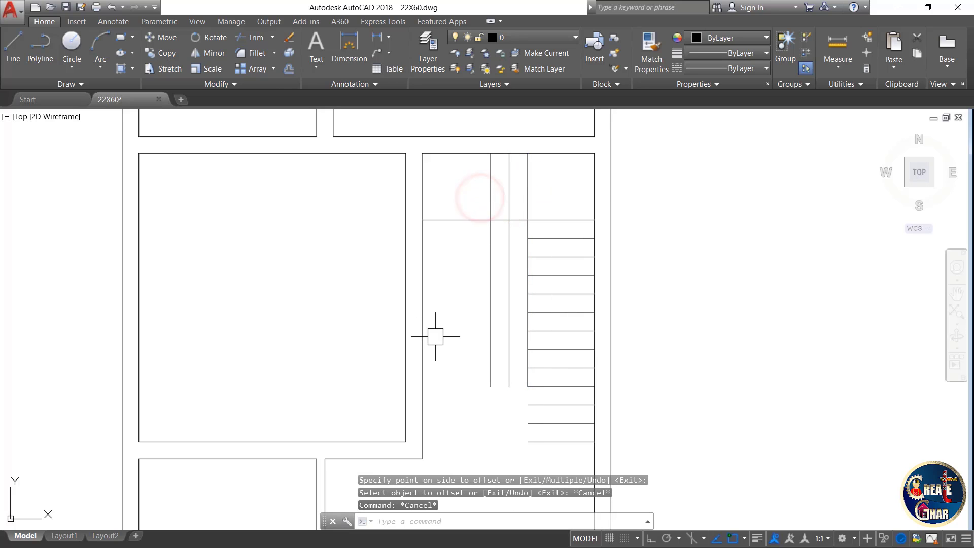
Trim the two new vertical tread lines below the landing.
{"action": "type", "text": "tr"}
{"action": "key", "text": "Return"}
{"action": "left_click", "coordinate": [468, 220]}
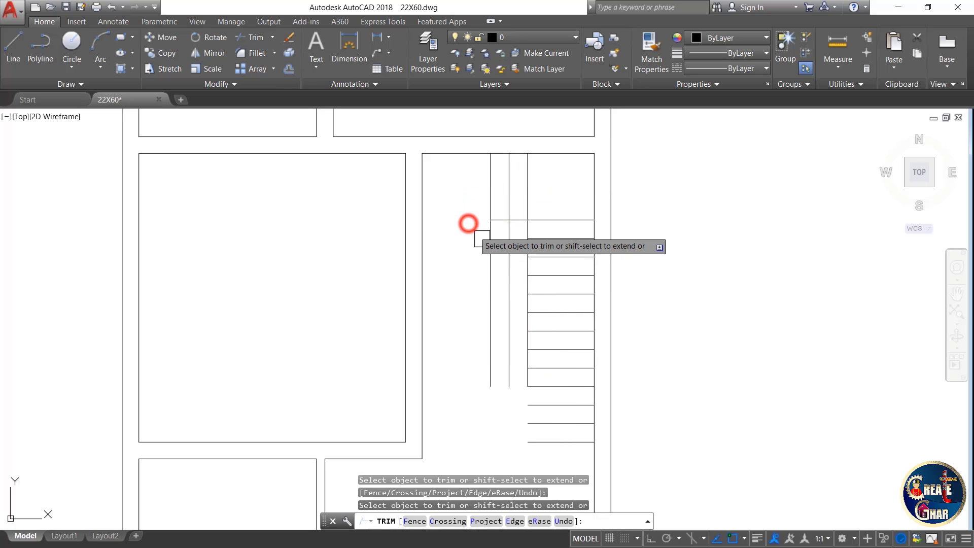
{"action": "left_click", "coordinate": [496, 258]}
{"action": "key", "text": "Escape"}
{"action": "scroll", "coordinate": [507, 264], "scroll_direction": "down", "scroll_amount": 4}
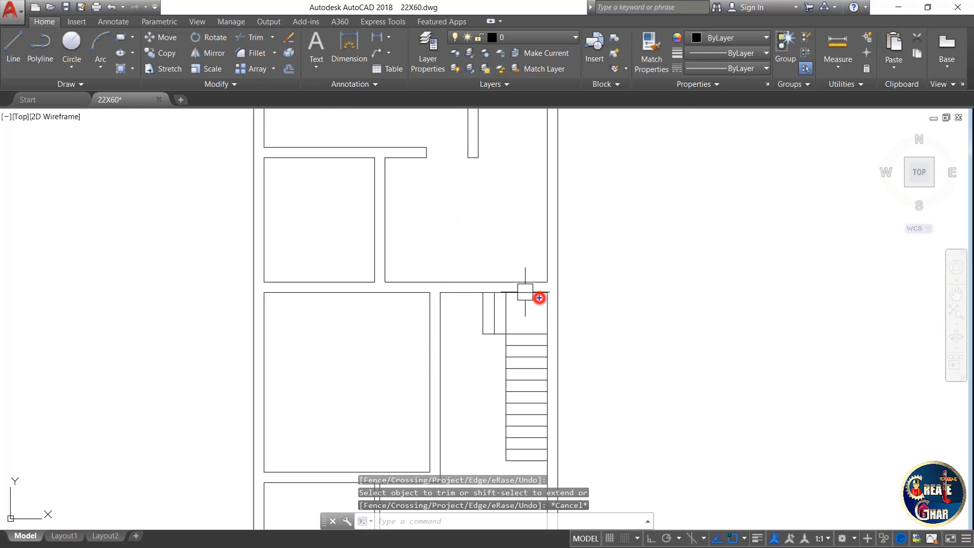
{"action": "left_click_drag", "start_coordinate": [540, 298], "coordinate": [535, 317]}
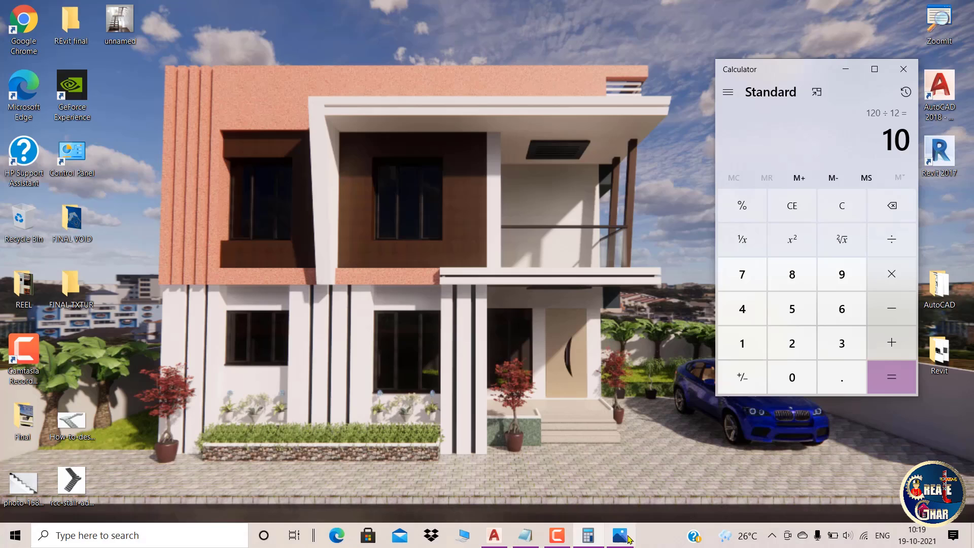
{"action": "left_click", "coordinate": [621, 535]}
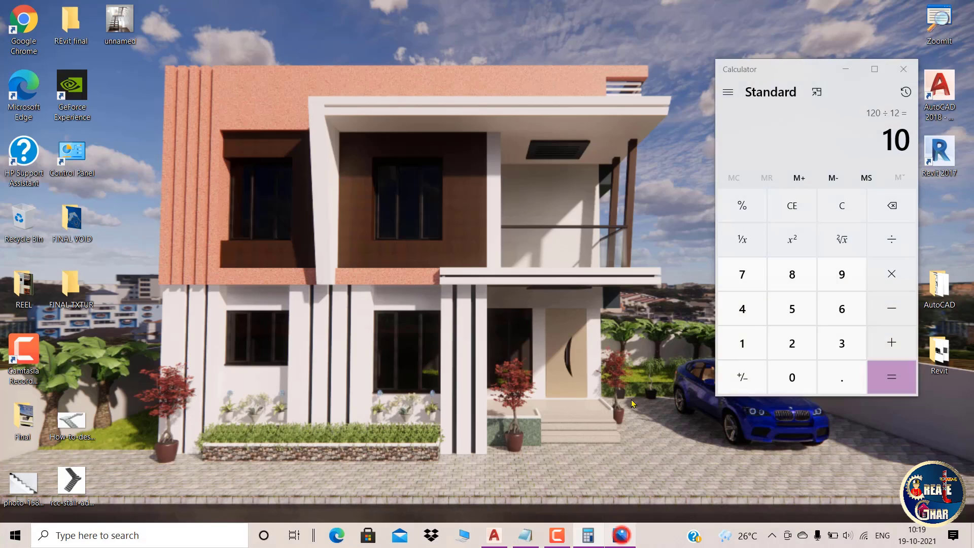
{"action": "key", "text": "Right"}
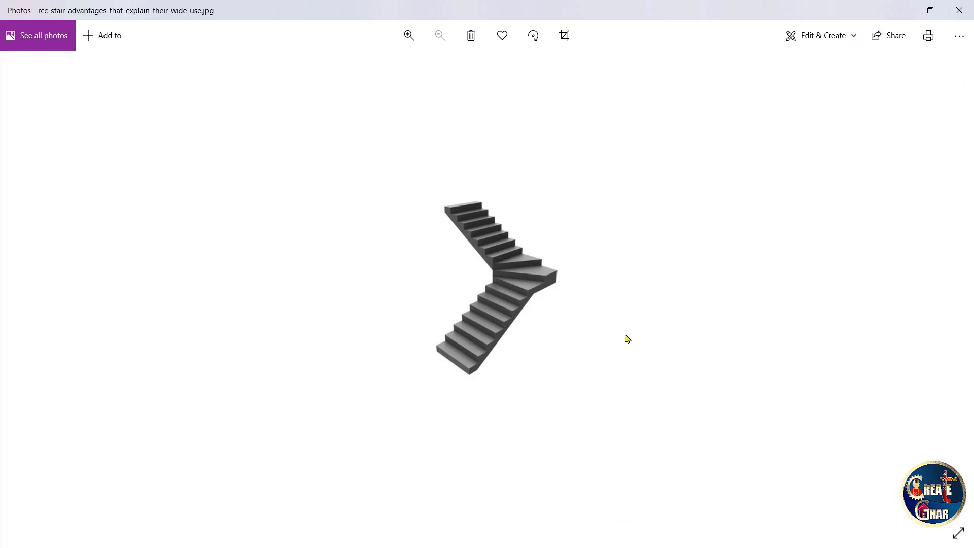
{"action": "key", "text": "Right"}
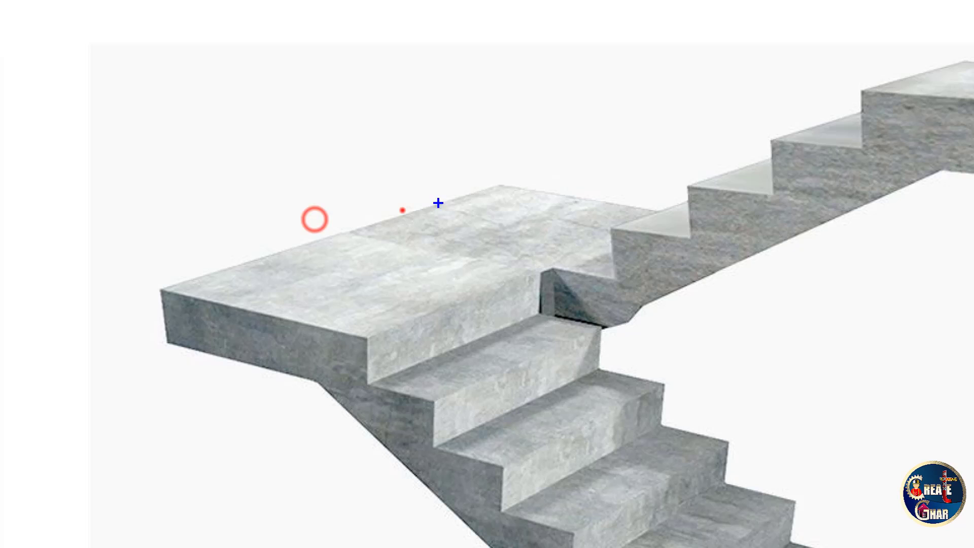
{"action": "mouse_move", "coordinate": [491, 201]}
{"action": "left_mouse_down"}
{"action": "mouse_move", "coordinate": [352, 224]}
{"action": "mouse_move", "coordinate": [462, 295]}
{"action": "mouse_move", "coordinate": [406, 167]}
{"action": "left_mouse_up"}
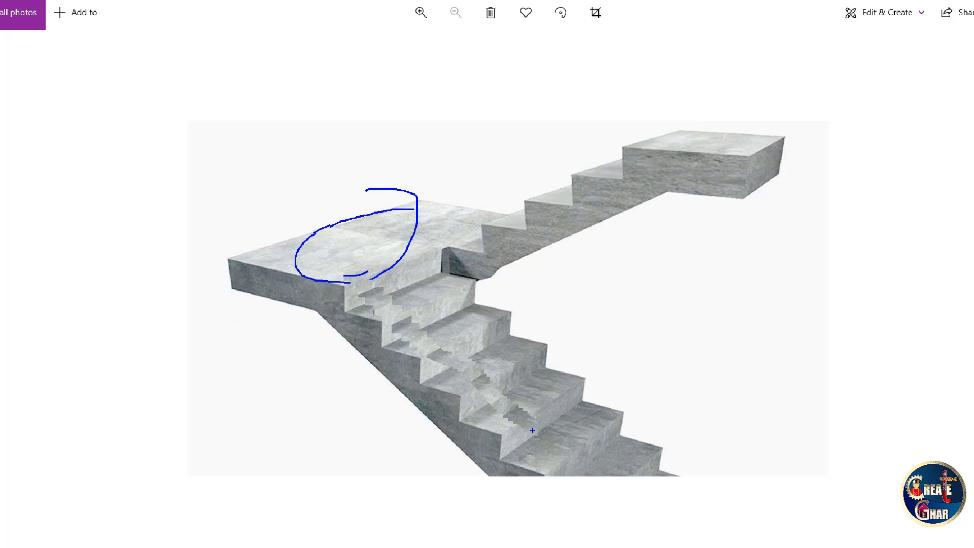
{"action": "key", "text": "Escape"}
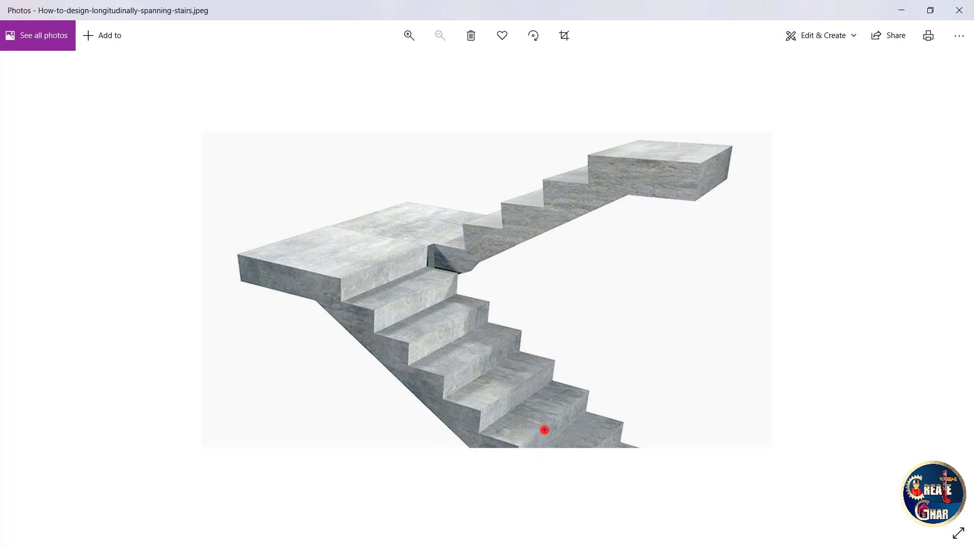
{"action": "left_click_drag", "start_coordinate": [471, 414], "coordinate": [502, 400]}
{"action": "left_click_drag", "start_coordinate": [437, 376], "coordinate": [468, 361]}
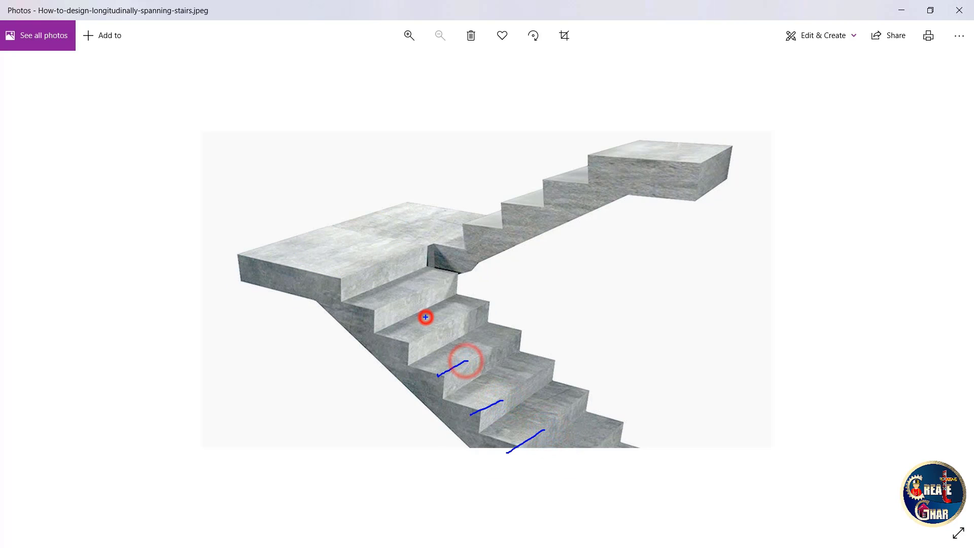
{"action": "left_click_drag", "start_coordinate": [386, 347], "coordinate": [426, 318]}
{"action": "left_click_drag", "start_coordinate": [364, 325], "coordinate": [388, 305]}
{"action": "left_click_drag", "start_coordinate": [351, 268], "coordinate": [454, 211]}
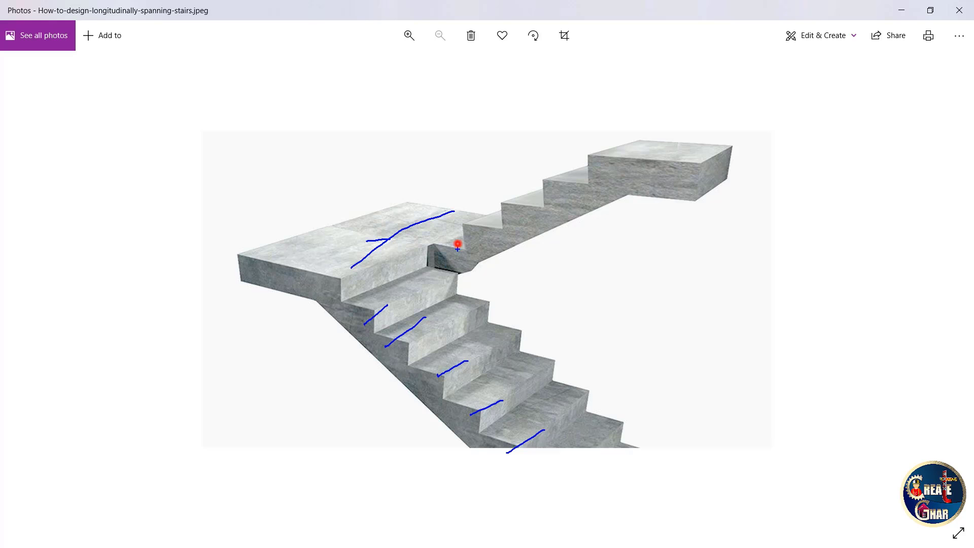
{"action": "left_click_drag", "start_coordinate": [477, 227], "coordinate": [477, 237]}
{"action": "left_click_drag", "start_coordinate": [520, 210], "coordinate": [520, 223]}
{"action": "left_click_drag", "start_coordinate": [561, 189], "coordinate": [561, 197]}
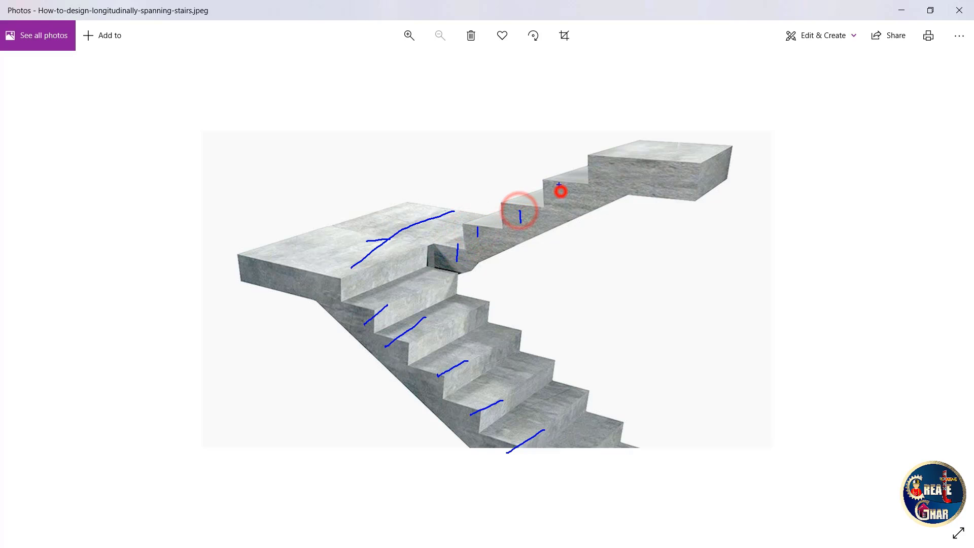
{"action": "right_click", "coordinate": [591, 173]}
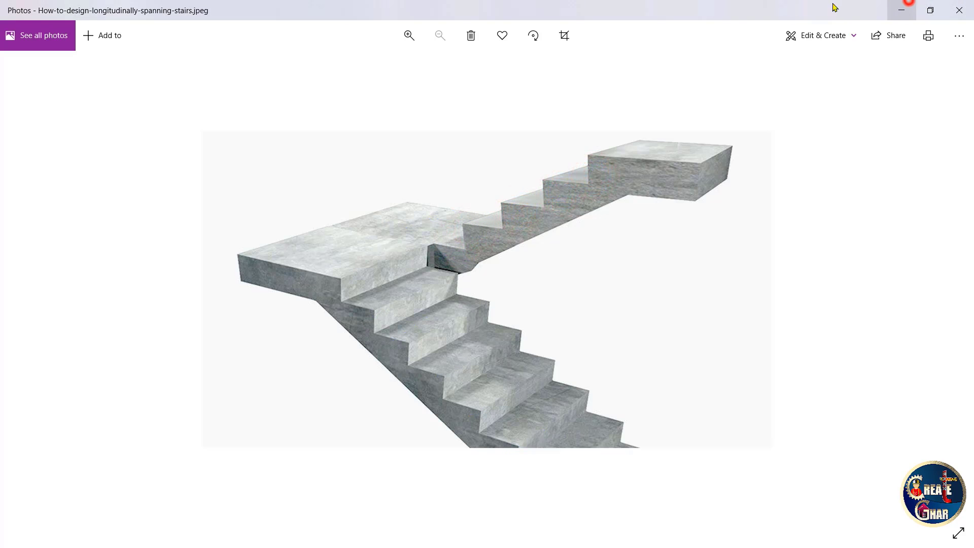
{"action": "left_click", "coordinate": [902, 7]}
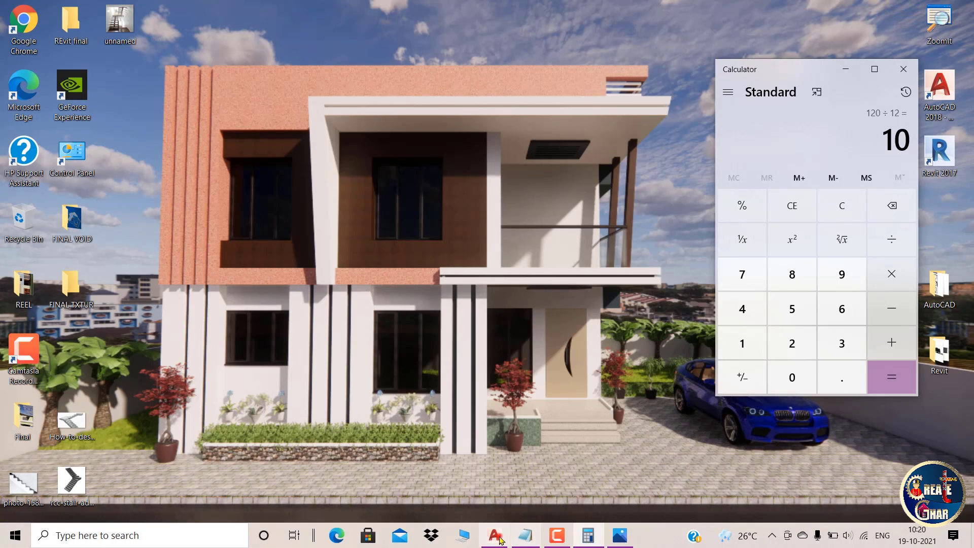
{"action": "left_click", "coordinate": [495, 535]}
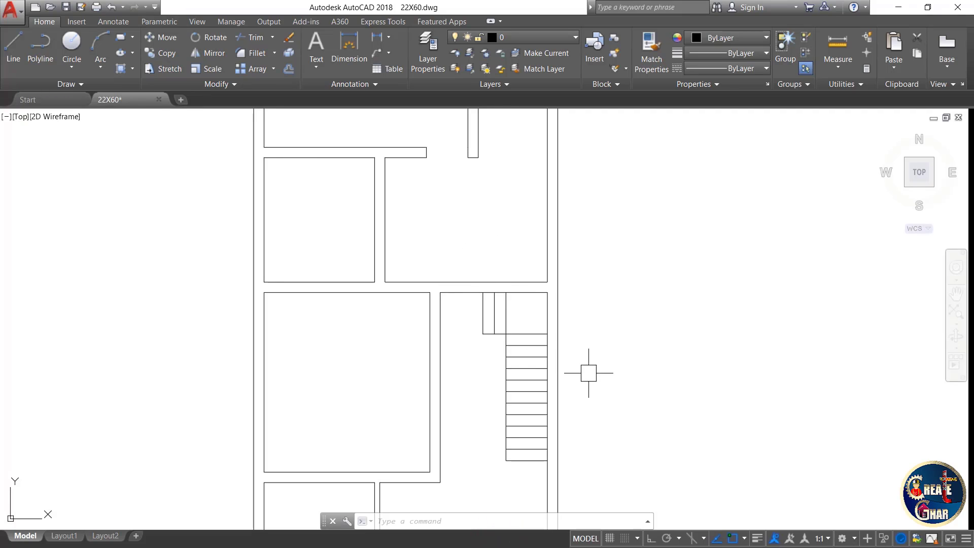
{"action": "key", "text": "ctrl+1"}
{"action": "mouse_move", "coordinate": [459, 331]}
{"action": "left_mouse_down"}
{"action": "mouse_move", "coordinate": [495, 265]}
{"action": "mouse_move", "coordinate": [480, 311]}
{"action": "mouse_move", "coordinate": [664, 269]}
{"action": "left_mouse_up"}
{"action": "mouse_move", "coordinate": [699, 172]}
{"action": "left_mouse_down"}
{"action": "mouse_move", "coordinate": [706, 297]}
{"action": "mouse_move", "coordinate": [785, 285]}
{"action": "left_mouse_up"}
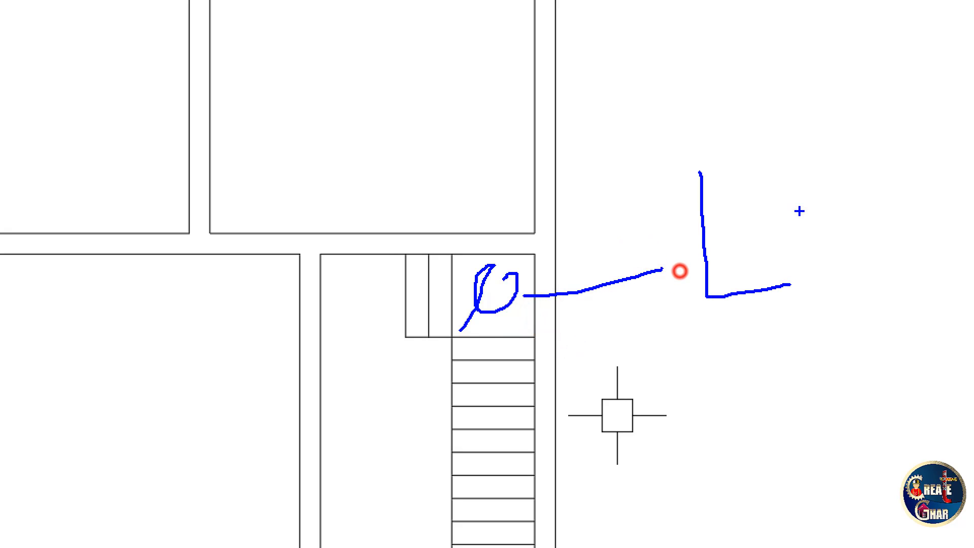
{"action": "left_click_drag", "start_coordinate": [800, 211], "coordinate": [862, 199]}
{"action": "mouse_move", "coordinate": [690, 382]}
{"action": "left_mouse_down"}
{"action": "mouse_move", "coordinate": [690, 457]}
{"action": "mouse_move", "coordinate": [748, 446]}
{"action": "mouse_move", "coordinate": [799, 412]}
{"action": "mouse_move", "coordinate": [882, 307]}
{"action": "mouse_move", "coordinate": [973, 332]}
{"action": "left_mouse_up"}
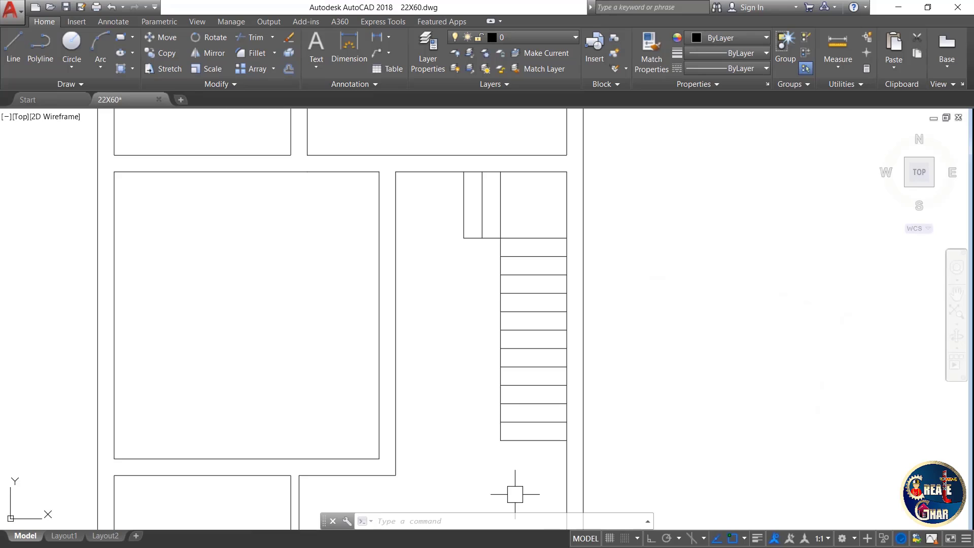
{"action": "left_click_drag", "start_coordinate": [655, 347], "coordinate": [703, 387]}
{"action": "left_click_drag", "start_coordinate": [715, 350], "coordinate": [737, 296]}
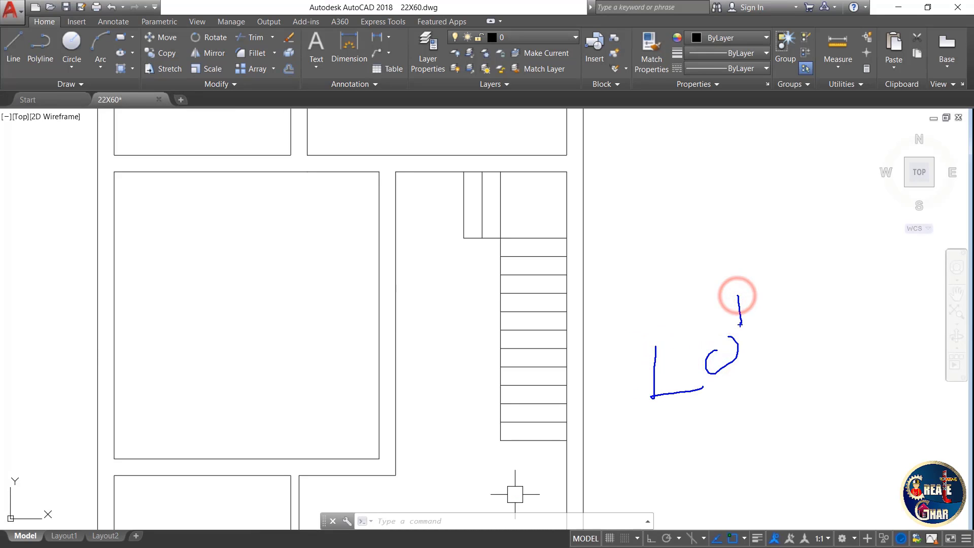
{"action": "scroll", "coordinate": [565, 394], "scroll_direction": "down", "scroll_amount": 2}
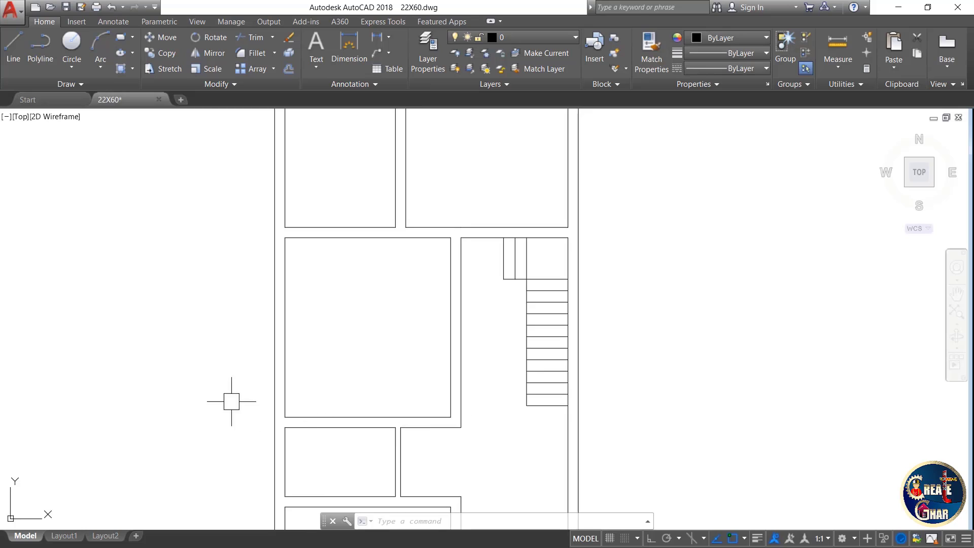
{"action": "mouse_move", "coordinate": [548, 429]}
{"action": "left_mouse_down"}
{"action": "mouse_move", "coordinate": [550, 252]}
{"action": "mouse_move", "coordinate": [528, 273]}
{"action": "left_mouse_up"}
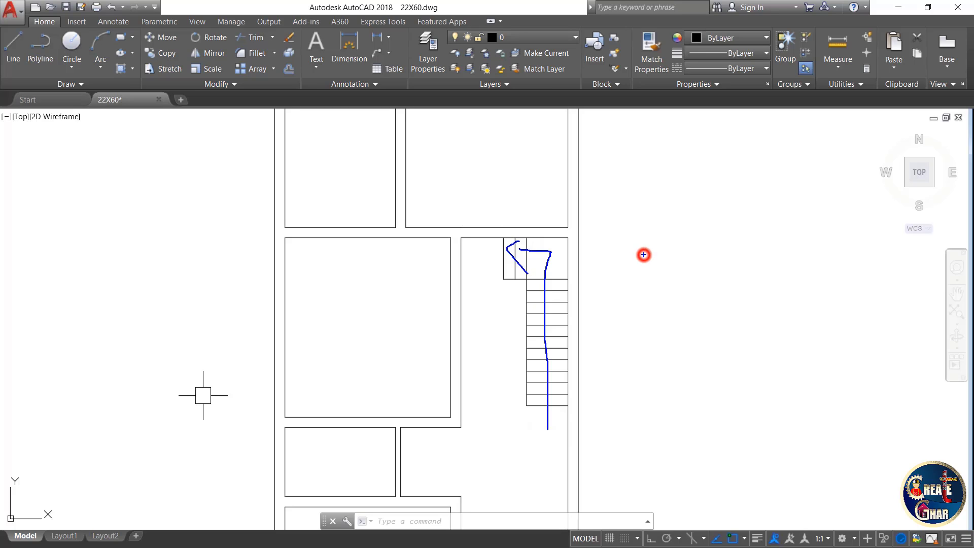
{"action": "left_click_drag", "start_coordinate": [643, 255], "coordinate": [677, 274]}
{"action": "left_click_drag", "start_coordinate": [688, 241], "coordinate": [727, 234]}
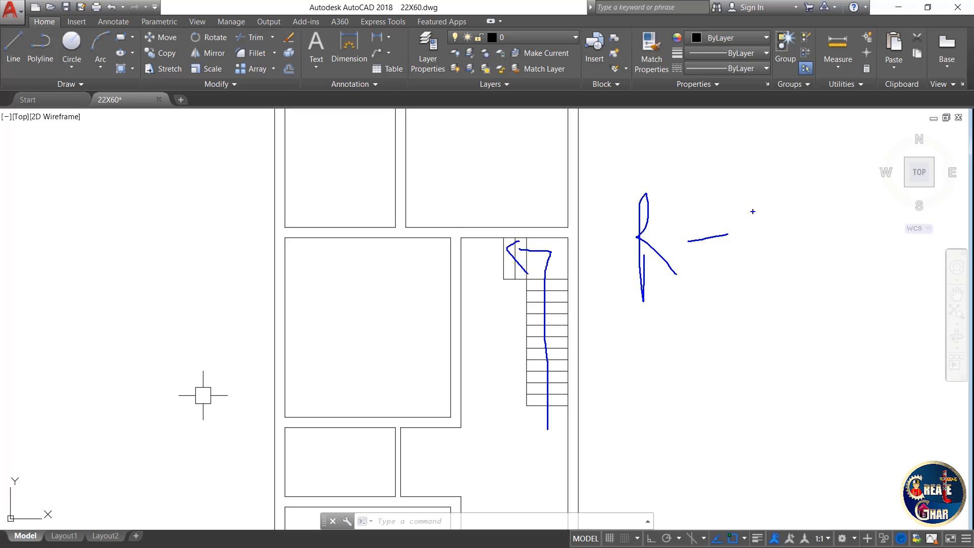
{"action": "left_click_drag", "start_coordinate": [753, 207], "coordinate": [773, 248]}
{"action": "left_click_drag", "start_coordinate": [804, 201], "coordinate": [786, 248]}
{"action": "mouse_move", "coordinate": [768, 300]}
{"action": "left_mouse_down"}
{"action": "mouse_move", "coordinate": [768, 361]}
{"action": "mouse_move", "coordinate": [792, 306]}
{"action": "mouse_move", "coordinate": [801, 342]}
{"action": "left_mouse_up"}
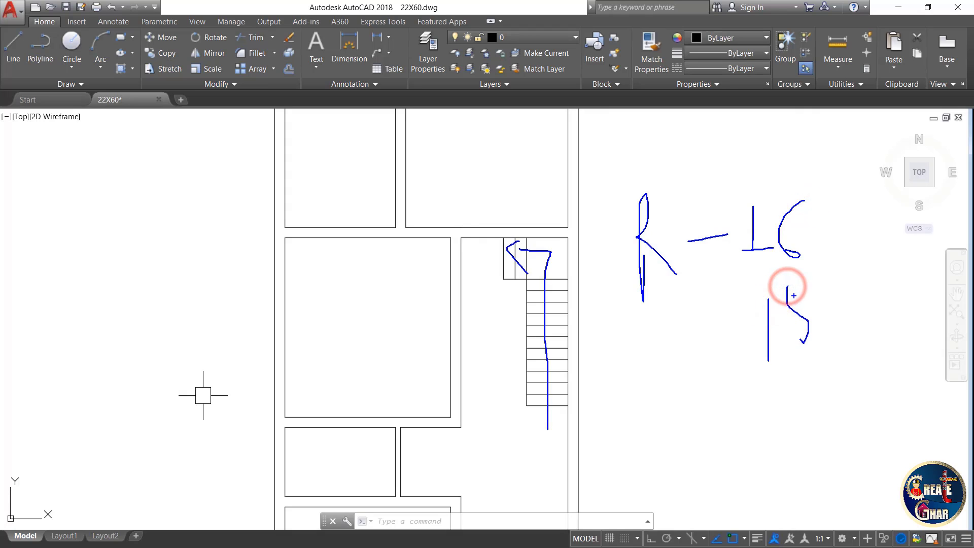
{"action": "left_click_drag", "start_coordinate": [808, 288], "coordinate": [791, 290]}
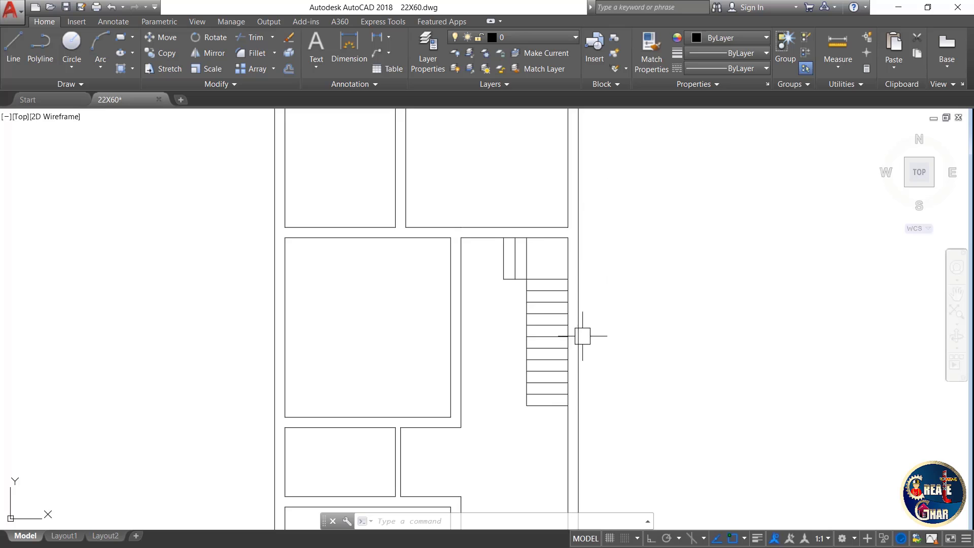
{"action": "scroll", "coordinate": [592, 234], "scroll_direction": "down", "scroll_amount": 5}
{"action": "scroll", "coordinate": [593, 234], "scroll_direction": "up", "scroll_amount": 4}
{"action": "scroll", "coordinate": [591, 276], "scroll_direction": "down", "scroll_amount": 4}
{"action": "scroll", "coordinate": [592, 241], "scroll_direction": "up", "scroll_amount": 4}
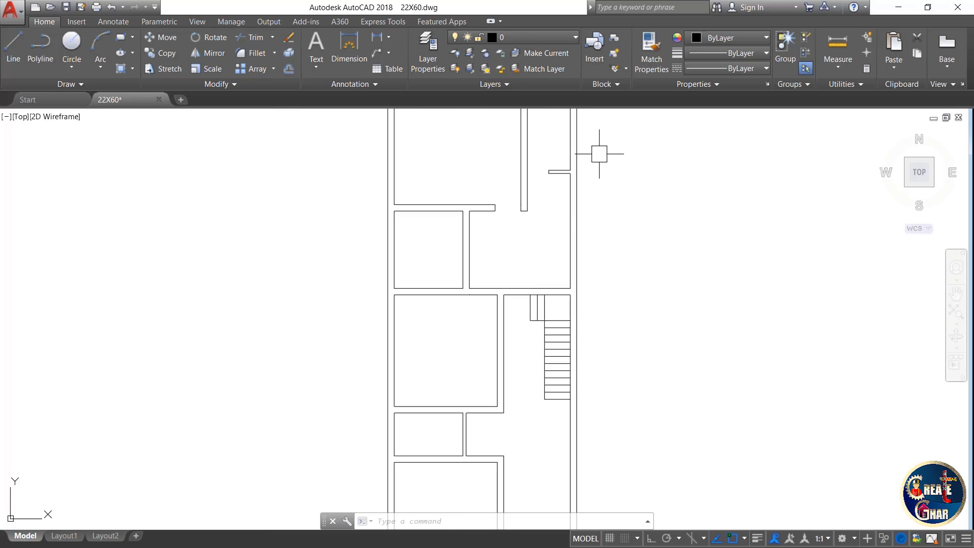